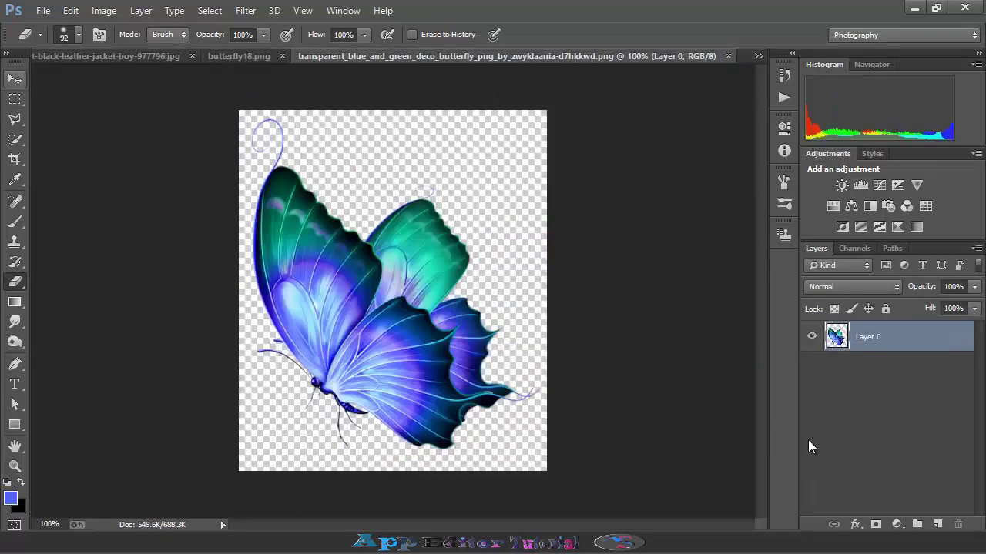
# Bring the leather-jacket portrait document to the front
pyautogui.hotkey('ctrl', 'Tab')
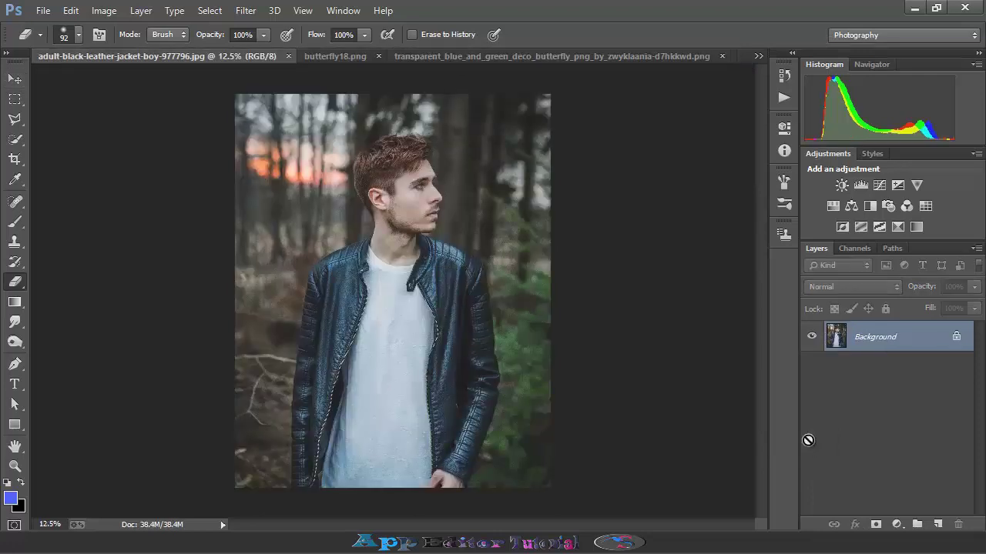
# Copy the Background to Layer 1 and launch the Camera Raw Filter on it
pyautogui.hotkey('ctrl', 'j')
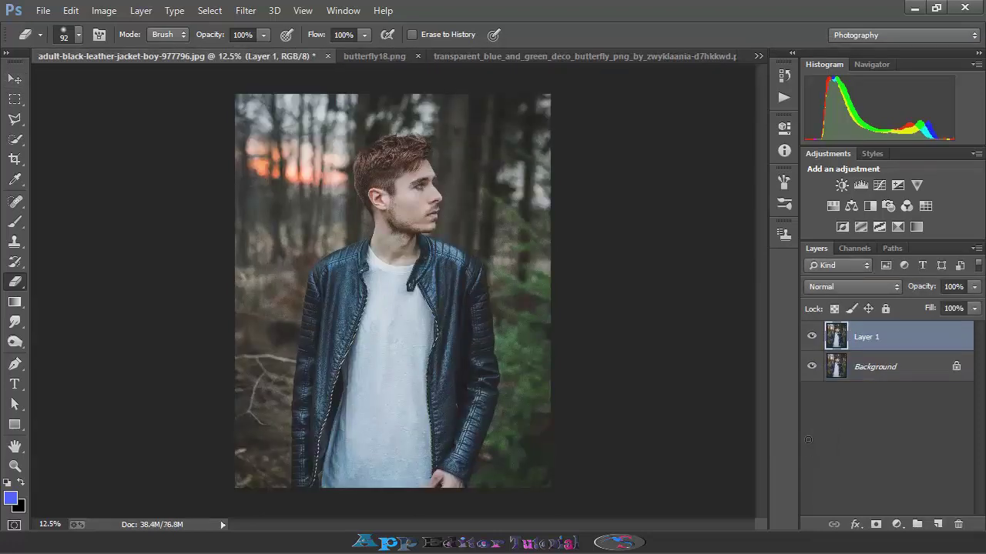
pyautogui.hotkey('alt', 't')
pyautogui.press('Down')
pyautogui.press('Down')
pyautogui.press('Down')
pyautogui.press('Return')
# Place a Camera Raw radial filter oval centred over the man's head and face
pyautogui.press('j')
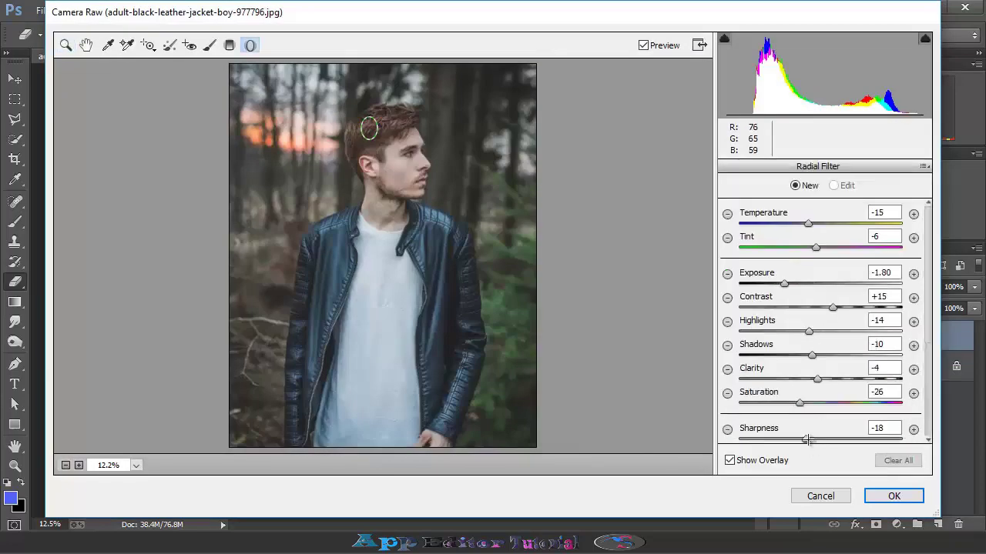
pyautogui.moveTo(368, 129); pyautogui.dragTo(414, 186)
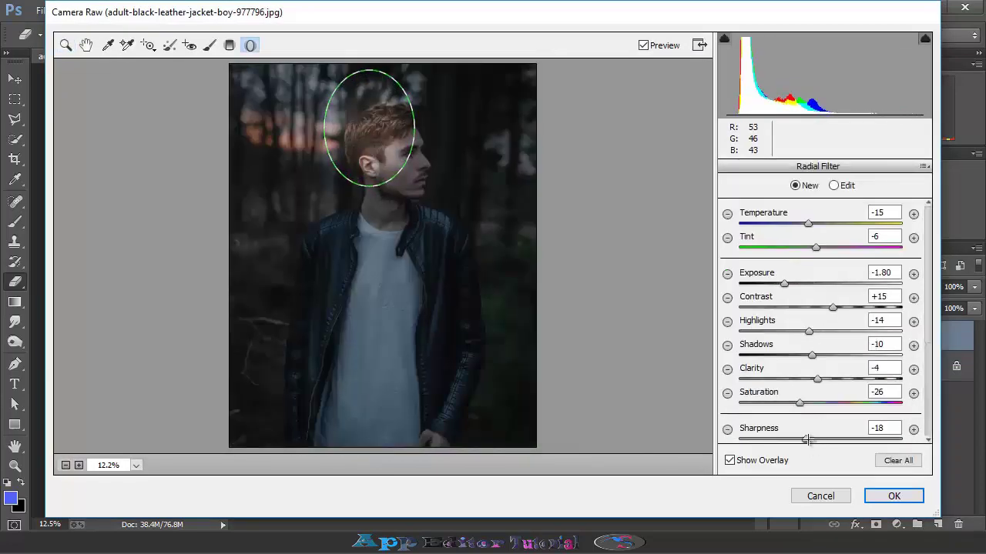
pyautogui.moveTo(368, 129); pyautogui.dragTo(386, 164)
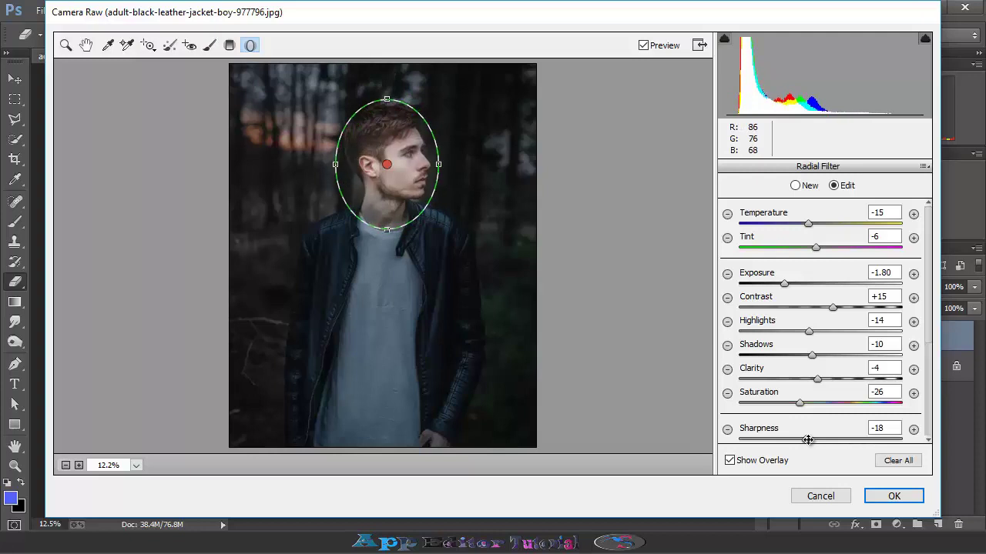
pyautogui.moveTo(387, 228); pyautogui.dragTo(386, 231)
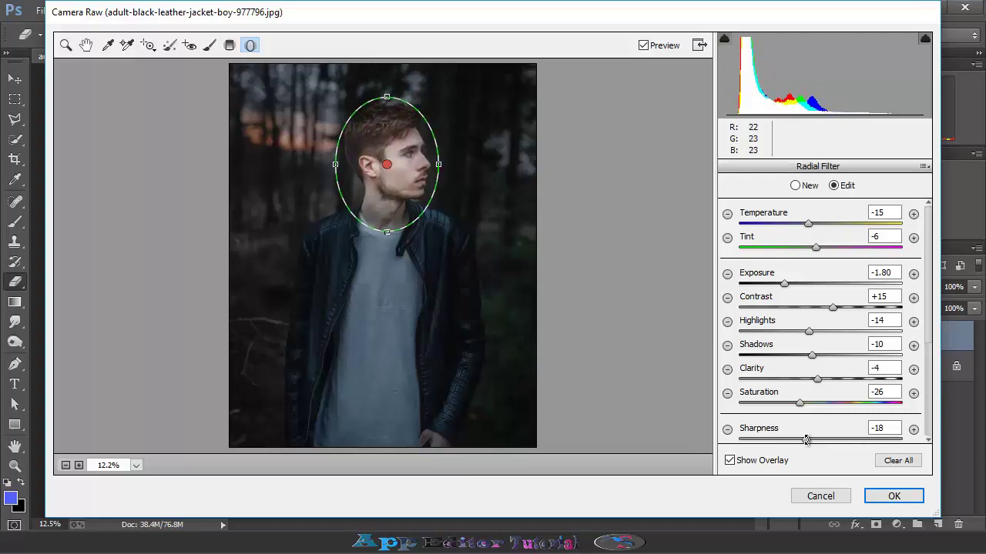
# Set the radial filter's exposure to -2.00 and contrast to +7
pyautogui.write('-1.35')
pyautogui.press('Return')
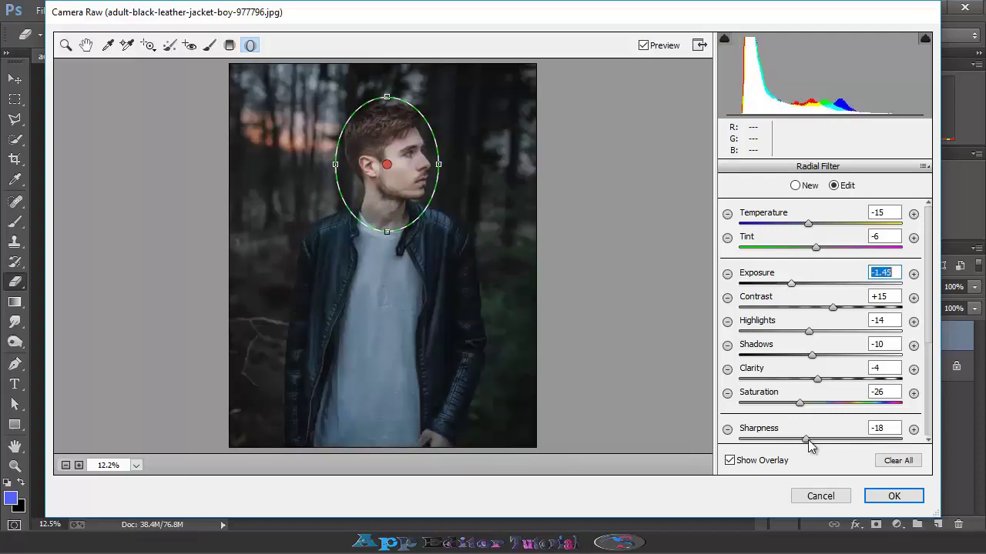
pyautogui.write('-2')
pyautogui.press('Return')
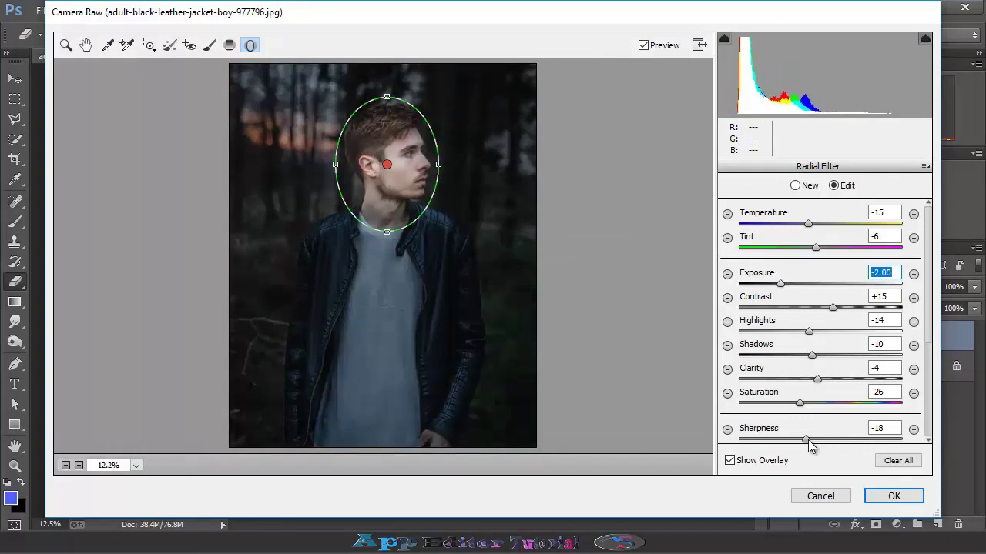
pyautogui.press('Tab')
pyautogui.write('7')
pyautogui.press('Return')
# Lower highlights, set shadows to -12 and clarity to 0, then apply the Camera Raw filter
pyautogui.press('Tab')
pyautogui.write('-1')
pyautogui.press('Return')
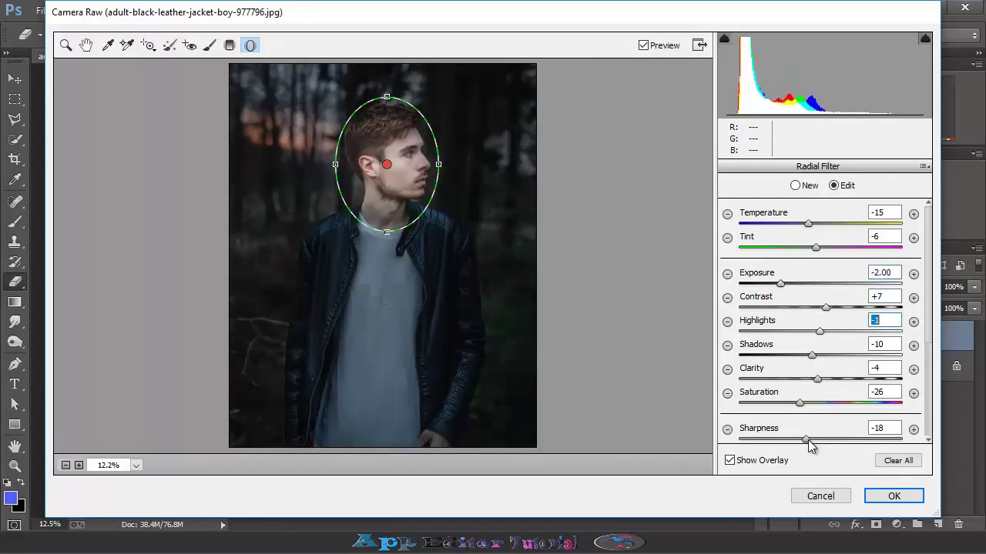
pyautogui.press('Down')
pyautogui.press('Tab')
pyautogui.press('Down')
pyautogui.press('Down')
pyautogui.press('Tab')
pyautogui.write('0')
pyautogui.press('Return')
pyautogui.press('Tab')
pyautogui.press('Return')
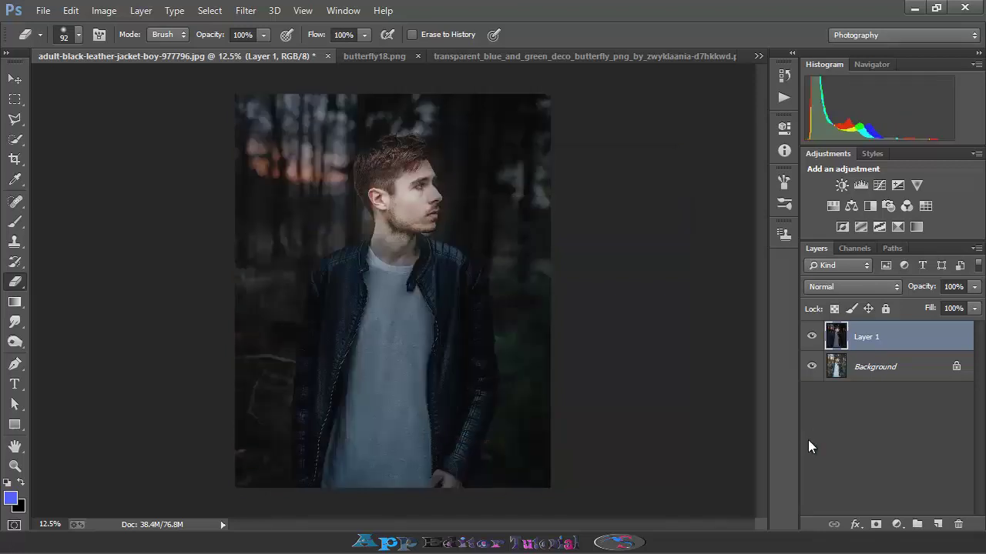
# Drag the blue butterfly from its document into the portrait near the man's face
pyautogui.hotkey('ctrl', '+')
pyautogui.hotkey('ctrl', '-')
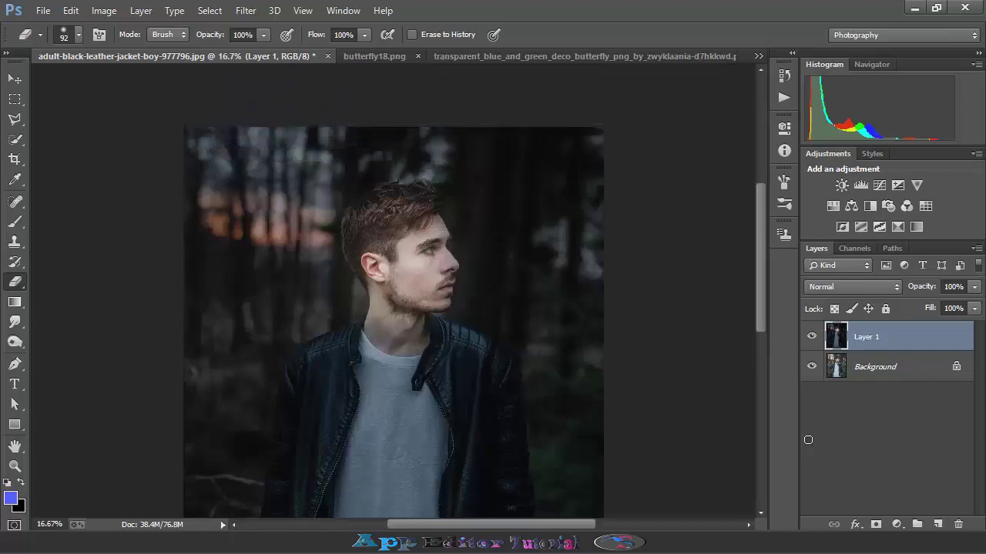
pyautogui.hotkey('ctrl', 'shift', 'Tab')
pyautogui.press('v')
pyautogui.press('v')
pyautogui.moveTo(385, 293); pyautogui.dragTo(524, 242)
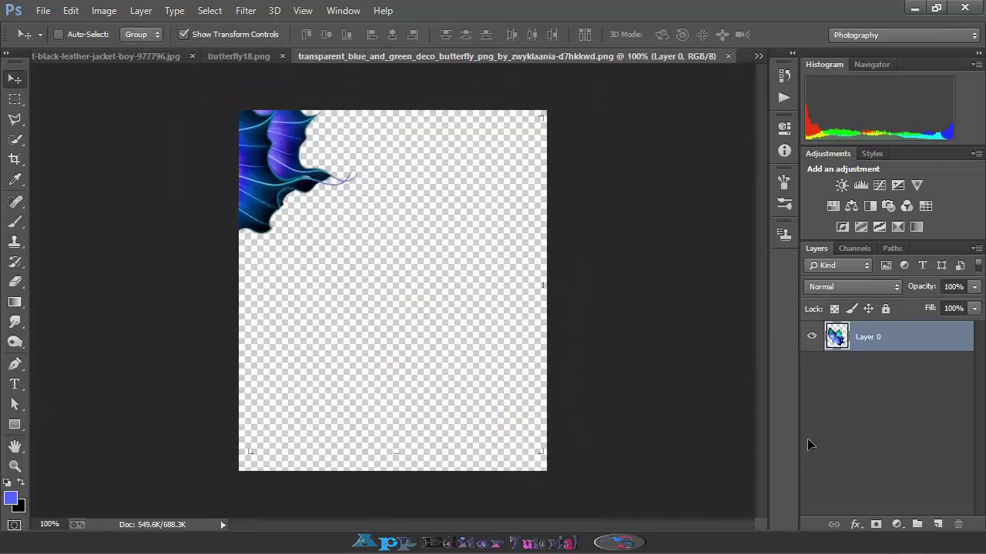
# Enlarge the butterfly, nudge it upward, and add an empty Layer 3
pyautogui.hotkey('ctrl', 't')
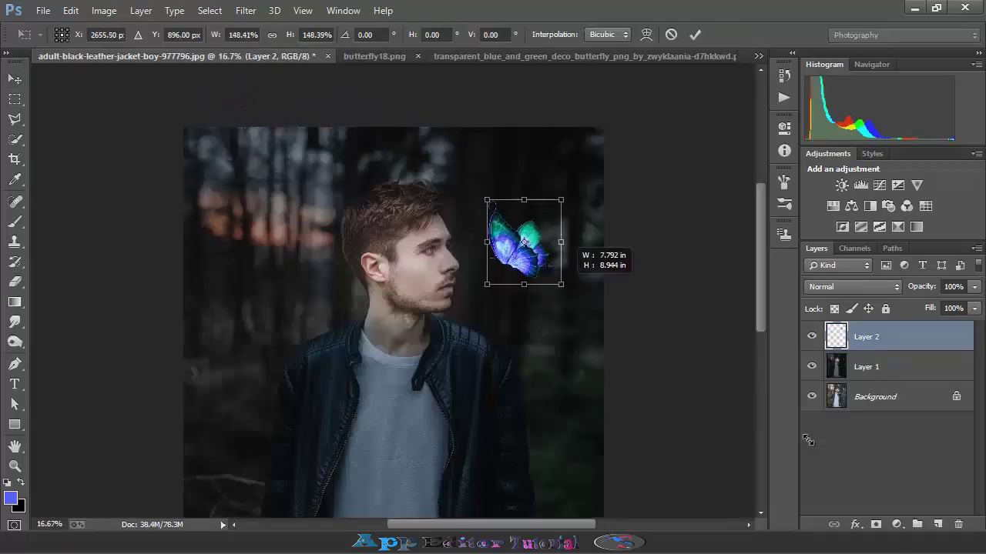
pyautogui.moveTo(523, 242); pyautogui.dragTo(522, 229)
pyautogui.press('Return')
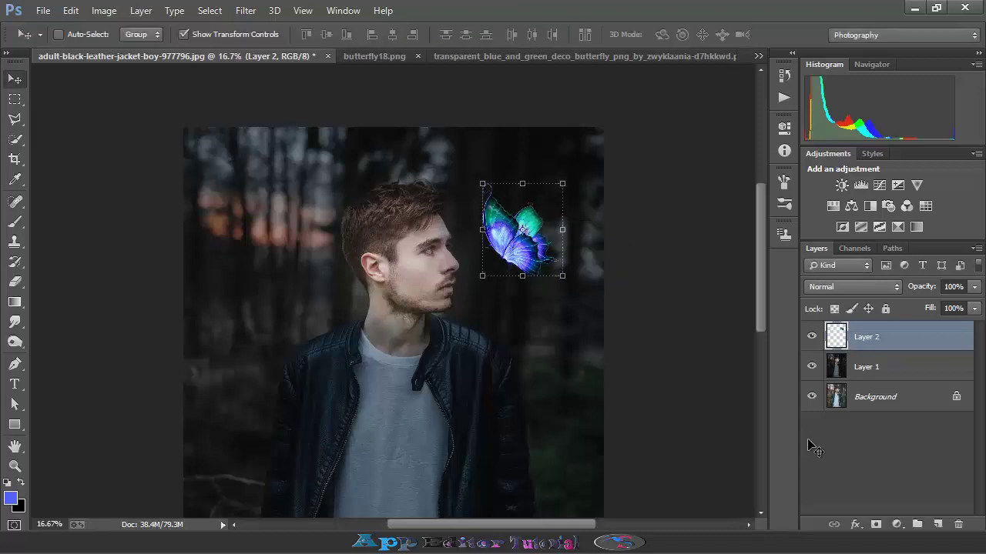
pyautogui.hotkey('ctrl', '-')
pyautogui.hotkey('shift', 'Up')
pyautogui.hotkey('shift', 'Up')
pyautogui.hotkey('shift', 'Up')
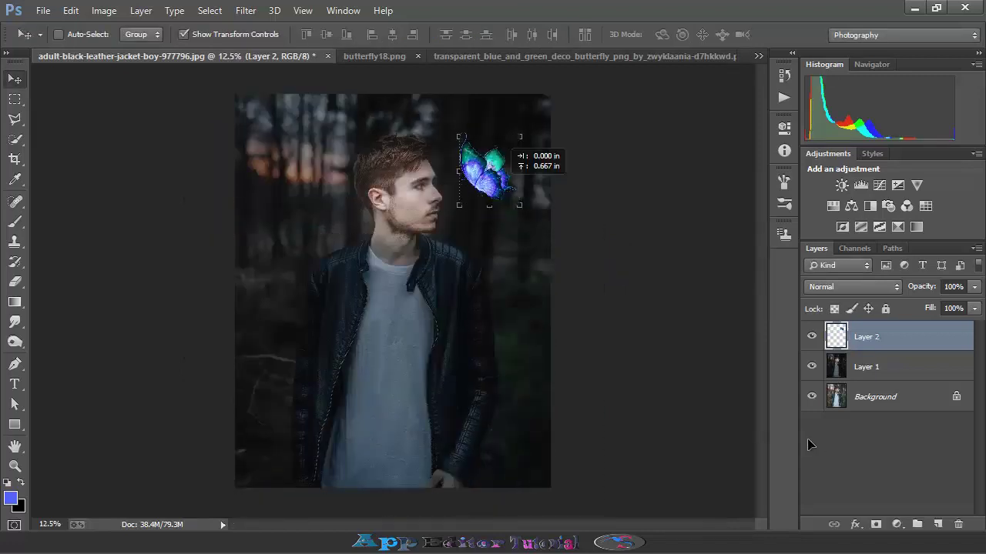
pyautogui.hotkey('ctrl', '+')
pyautogui.hotkey('ctrl', '+')
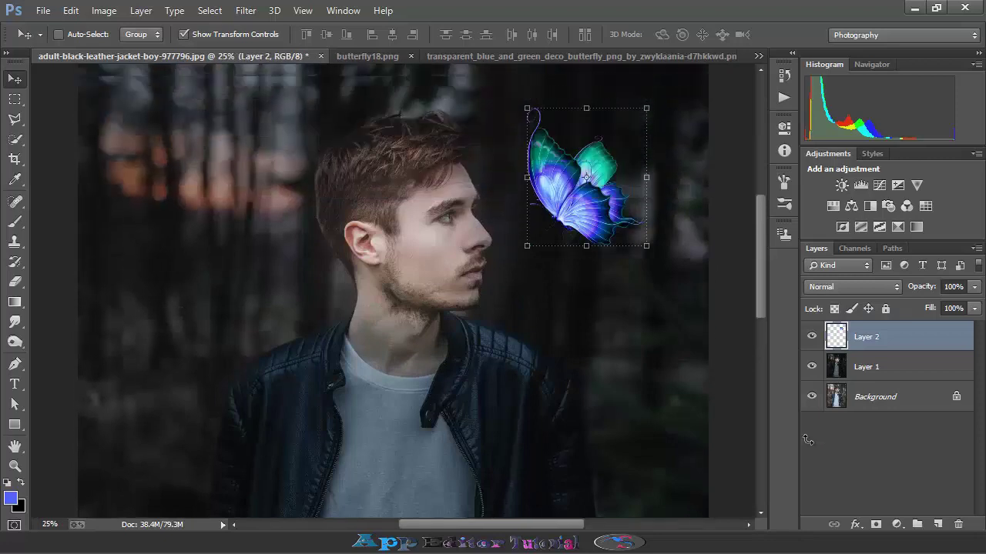
pyautogui.keyDown('ctrl'); pyautogui.click(937, 524); pyautogui.keyUp('ctrl')
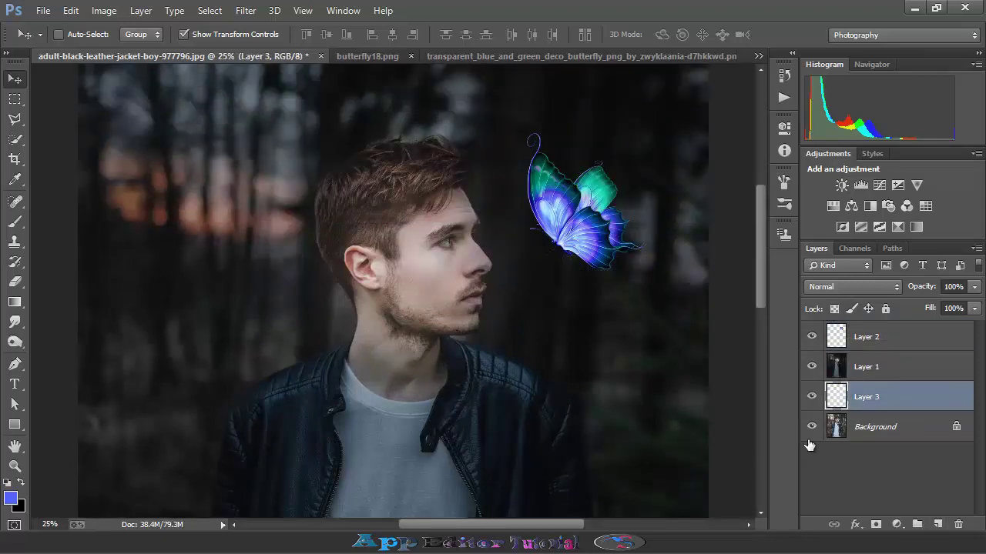
# Raise Layer 3 above Layer 1 and paint a 1447 px blue glow on the face, blended Linear Burn
pyautogui.hotkey('ctrl', ']')
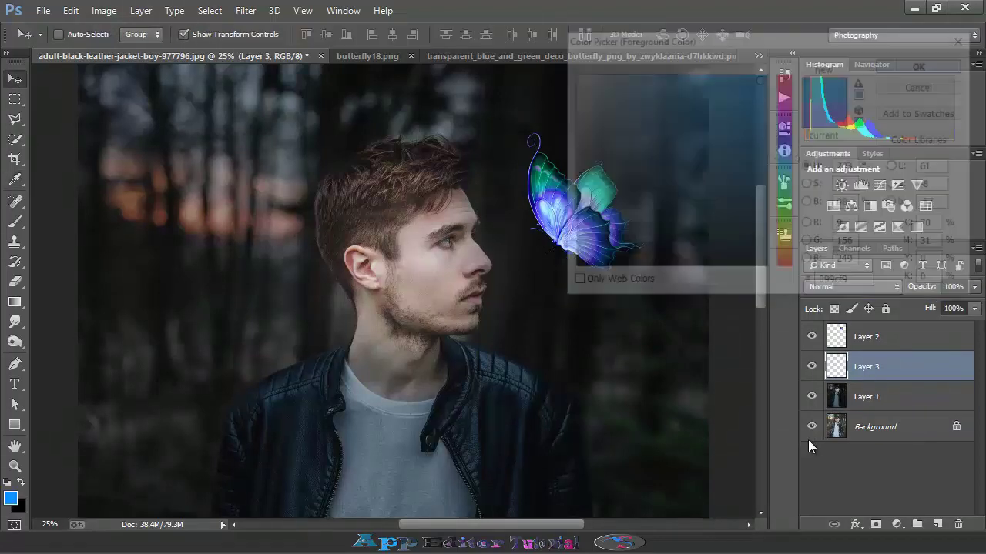
pyautogui.press('b')
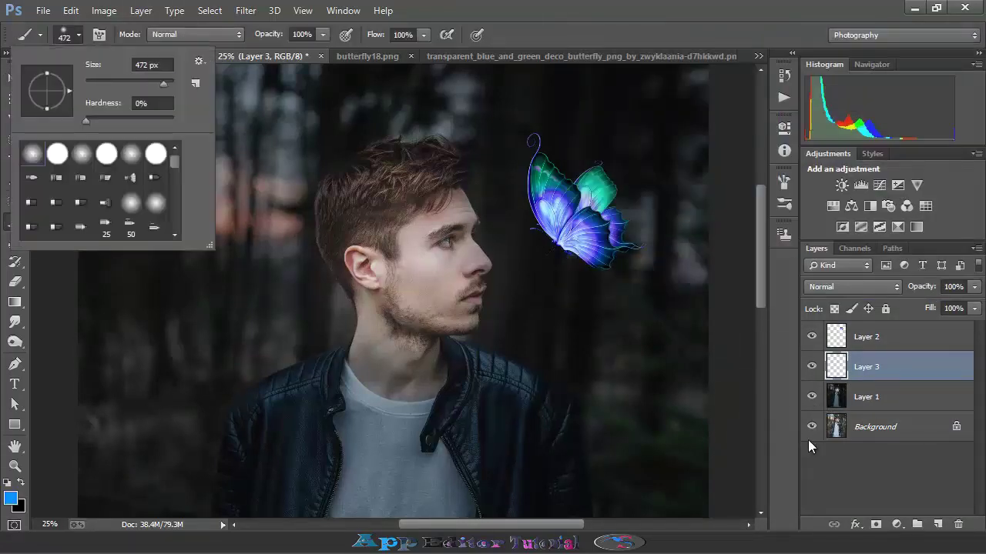
pyautogui.press(']')
pyautogui.press(']')
pyautogui.press(']')
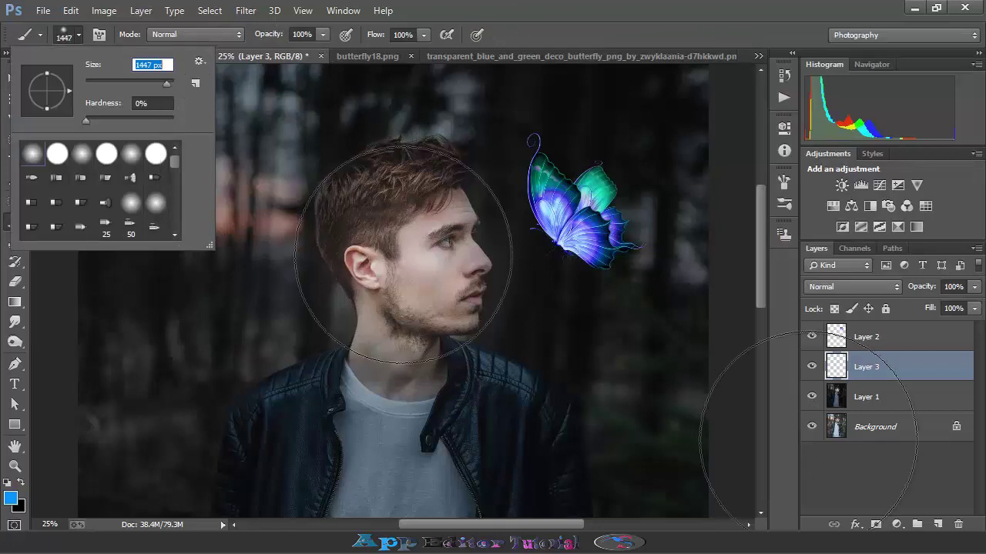
pyautogui.click(403, 254)
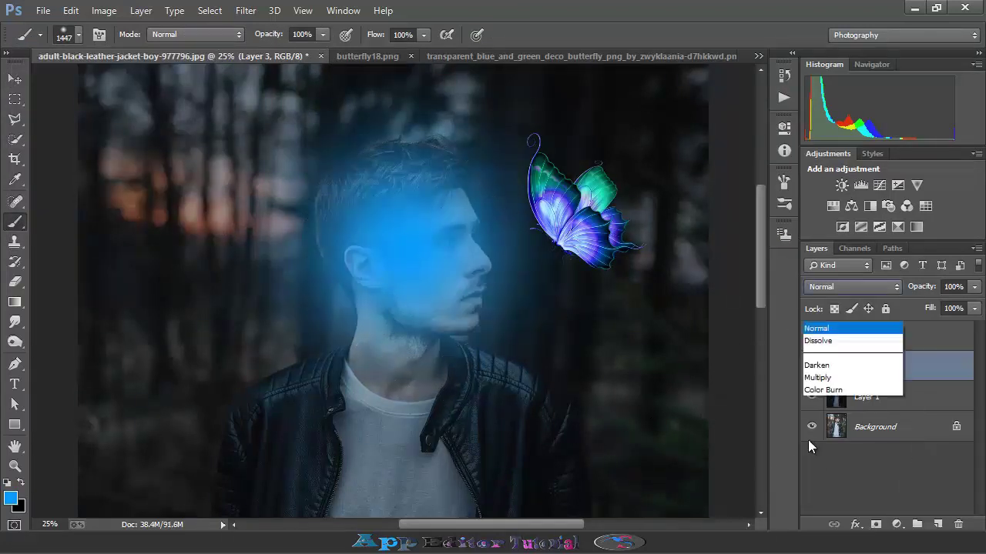
pyautogui.press('Down')
pyautogui.press('Up')
pyautogui.press('Up')
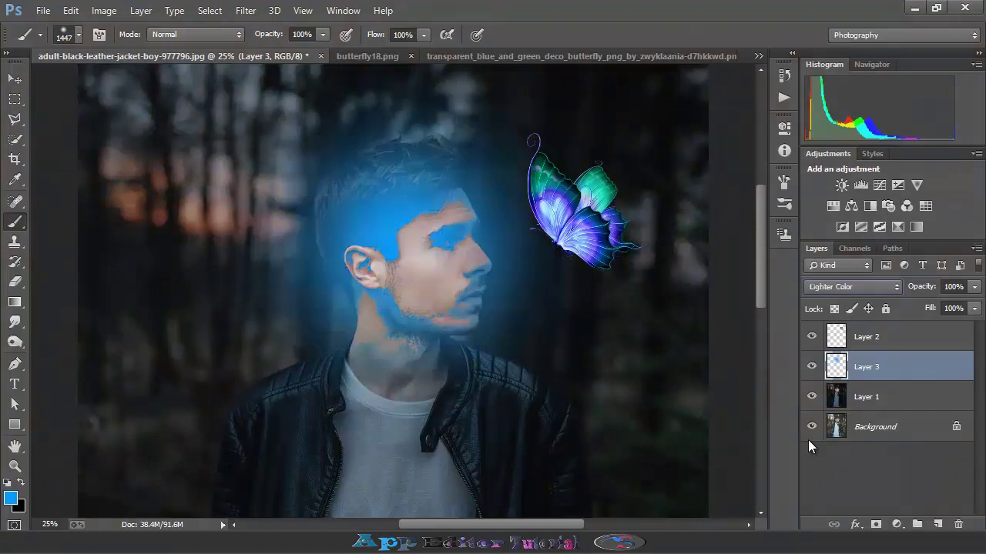
pyautogui.press('Up')
pyautogui.press('Up')
pyautogui.press('Up')
pyautogui.press('Up')
pyautogui.press('Up')
pyautogui.press('Up')
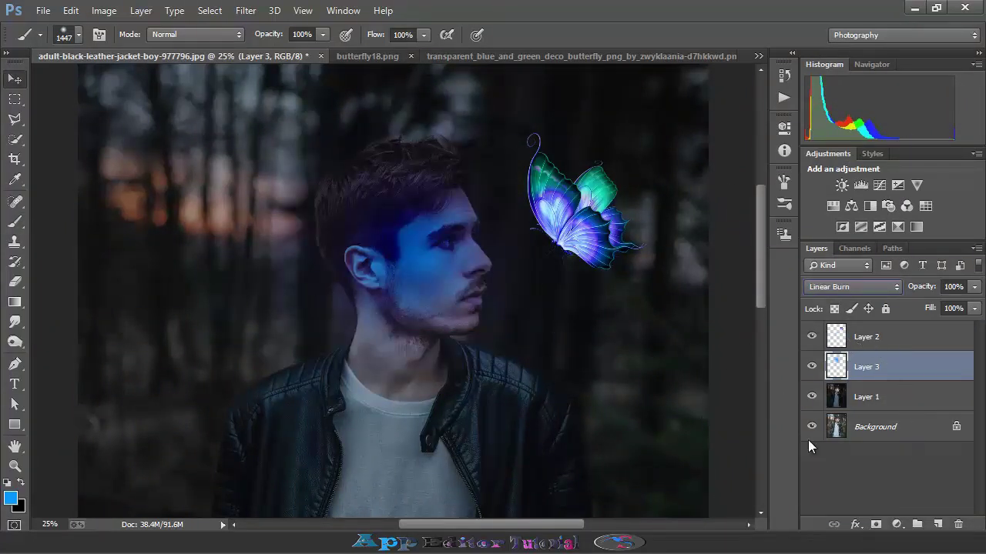
# Free-transform the blue glow layer larger and shift it up and right over the image
pyautogui.hotkey('ctrl', 't')
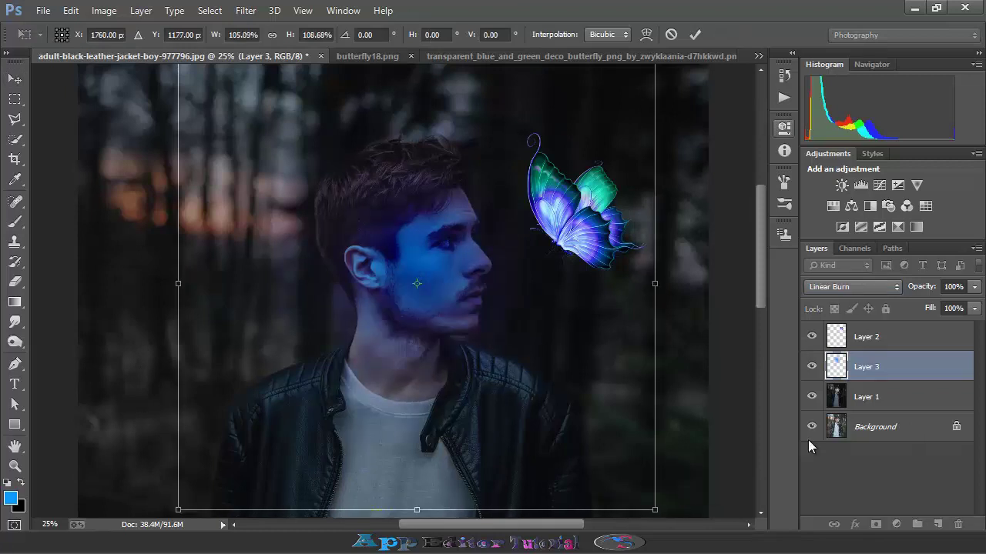
pyautogui.press('Return')
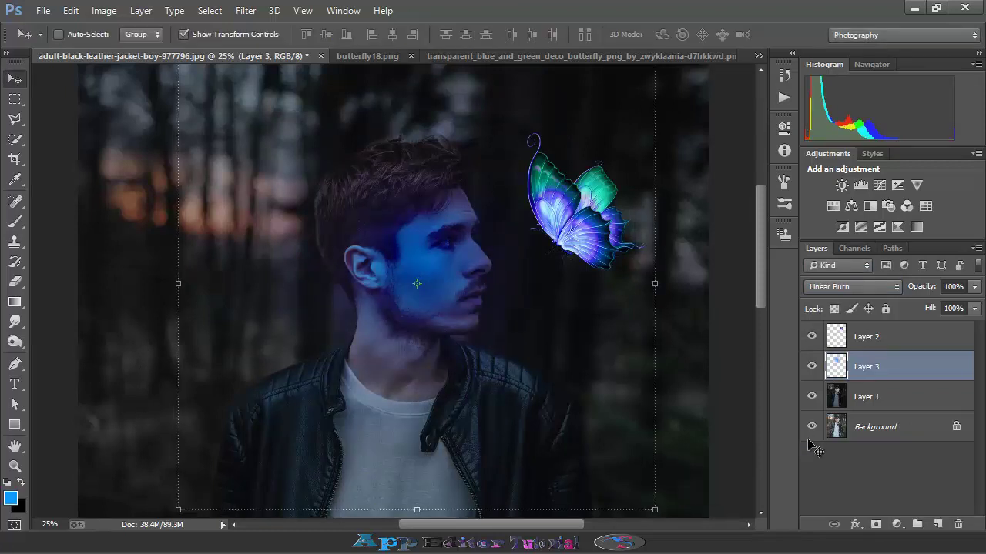
pyautogui.hotkey('ctrl', '-')
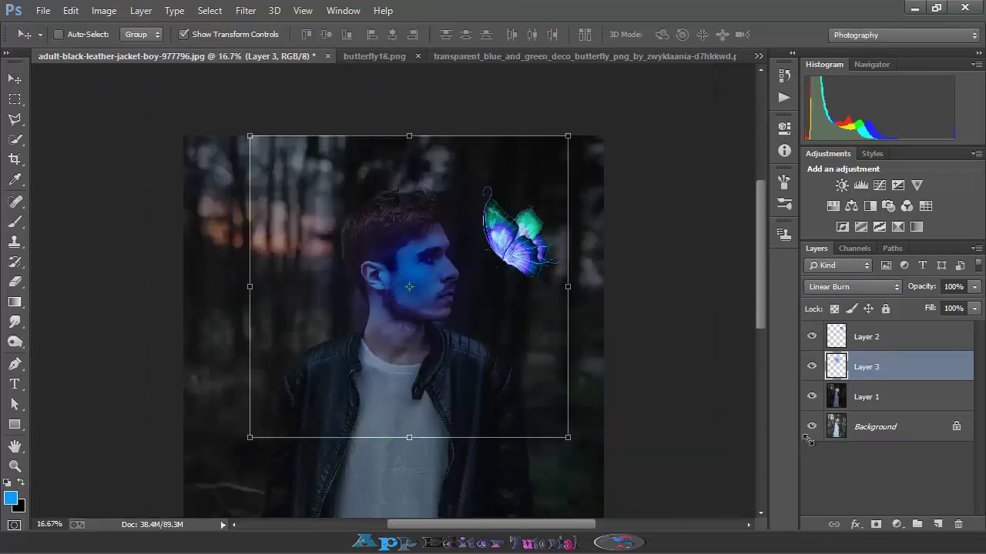
pyautogui.hotkey('ctrl', 't')
pyautogui.moveTo(568, 437); pyautogui.dragTo(539, 408)
pyautogui.moveTo(432, 308); pyautogui.dragTo(470, 282)
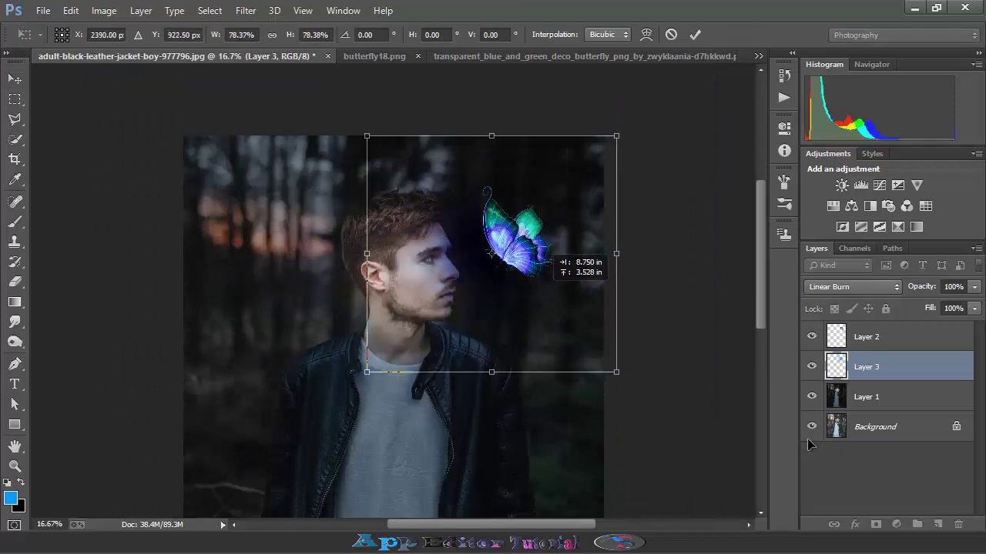
pyautogui.moveTo(617, 372); pyautogui.dragTo(684, 432)
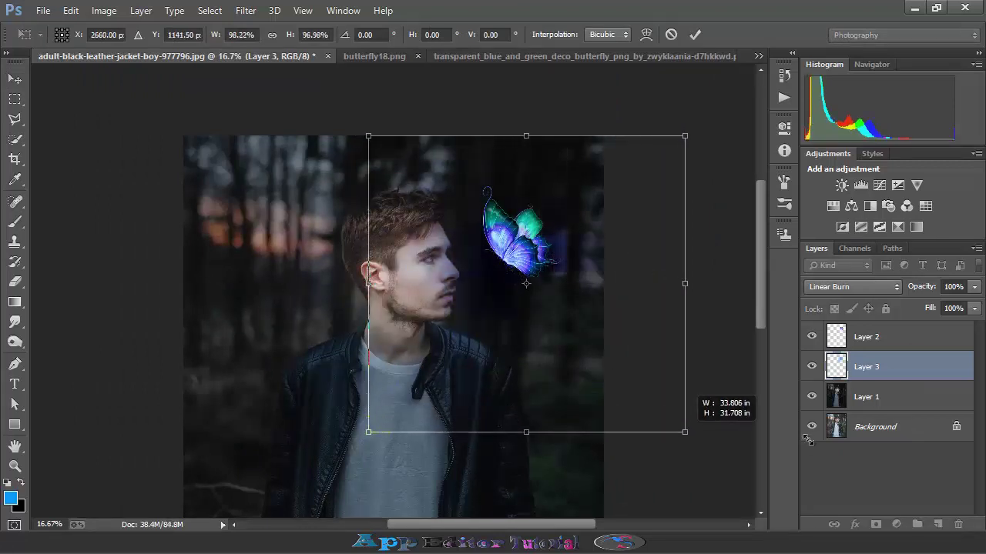
pyautogui.moveTo(493, 135); pyautogui.dragTo(526, 105)
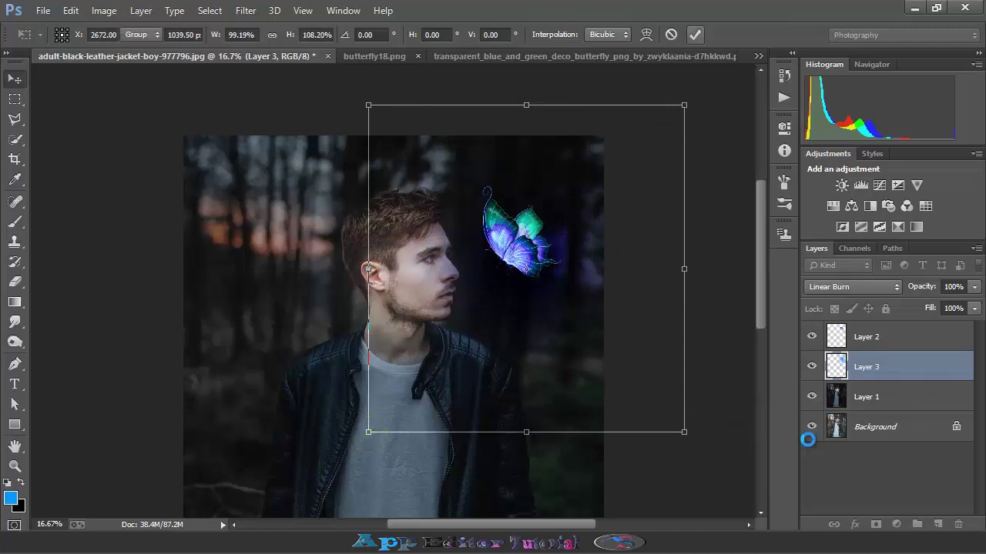
pyautogui.press('Return')
# Set the blue glow layer's blend mode to Soft Light
pyautogui.hotkey('shift', '+')
pyautogui.hotkey('shift', '-')
pyautogui.hotkey('shift', '-')
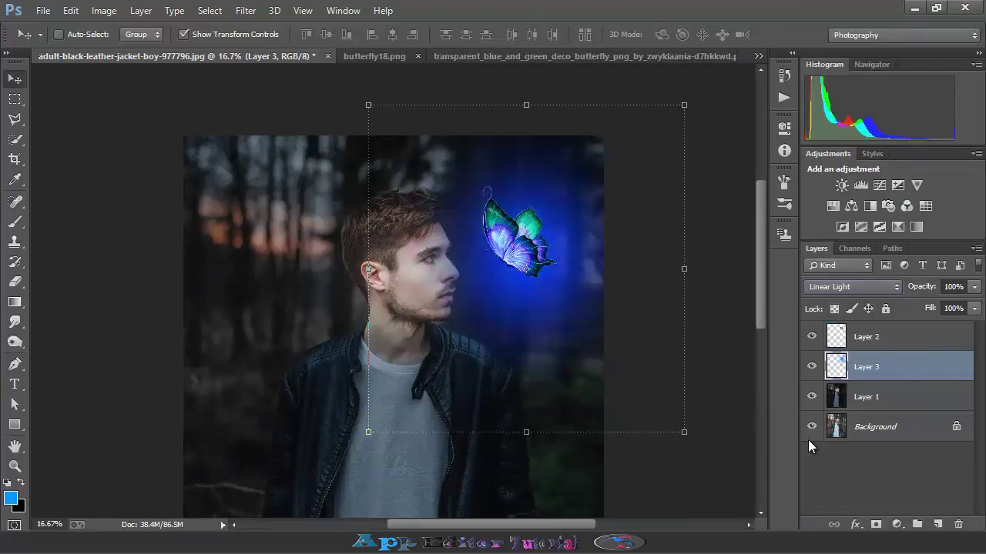
pyautogui.hotkey('shift', '-')
pyautogui.hotkey('shift', '-')
pyautogui.hotkey('shift', '-')
pyautogui.hotkey('shift', '-')
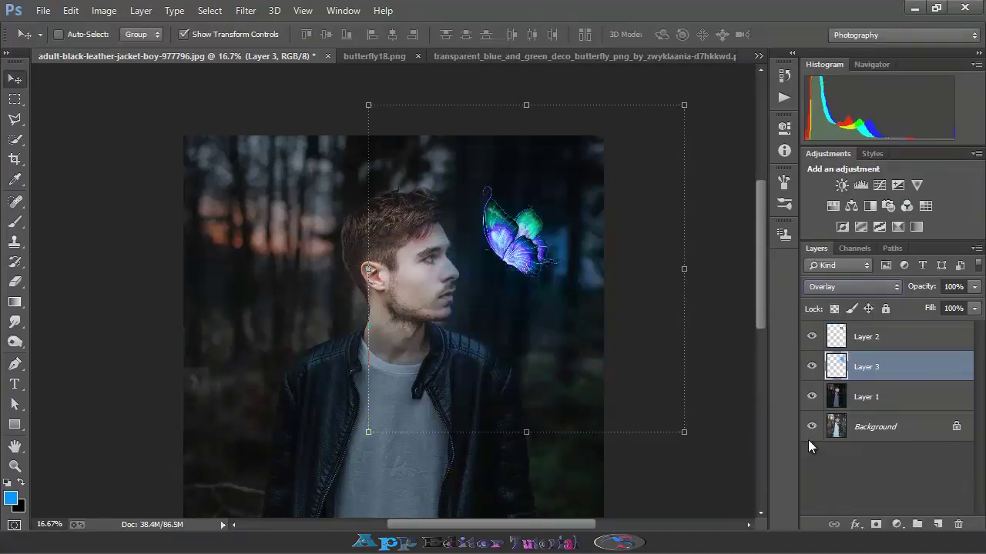
pyautogui.hotkey('ctrl', '+')
pyautogui.hotkey('ctrl', '+')
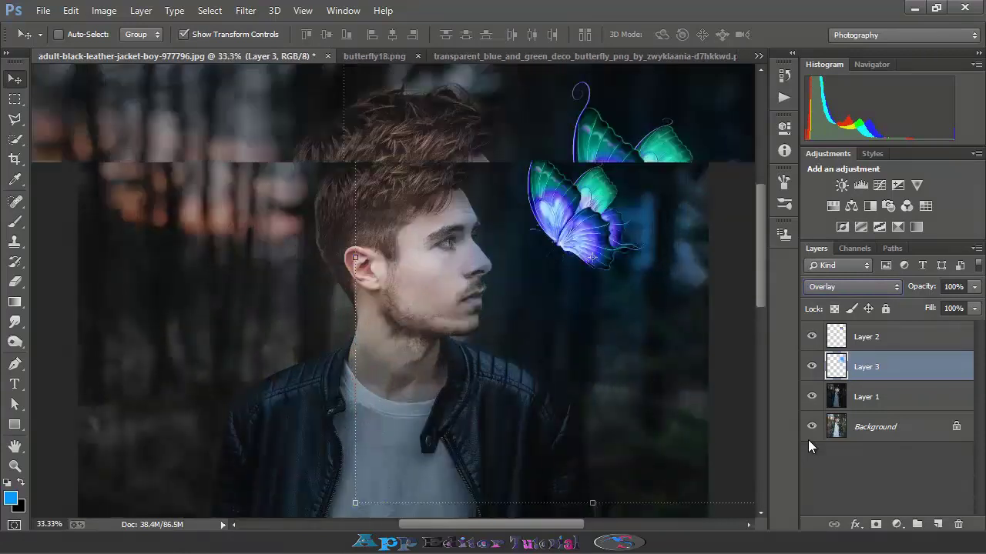
pyautogui.hotkey('alt', 'Down')
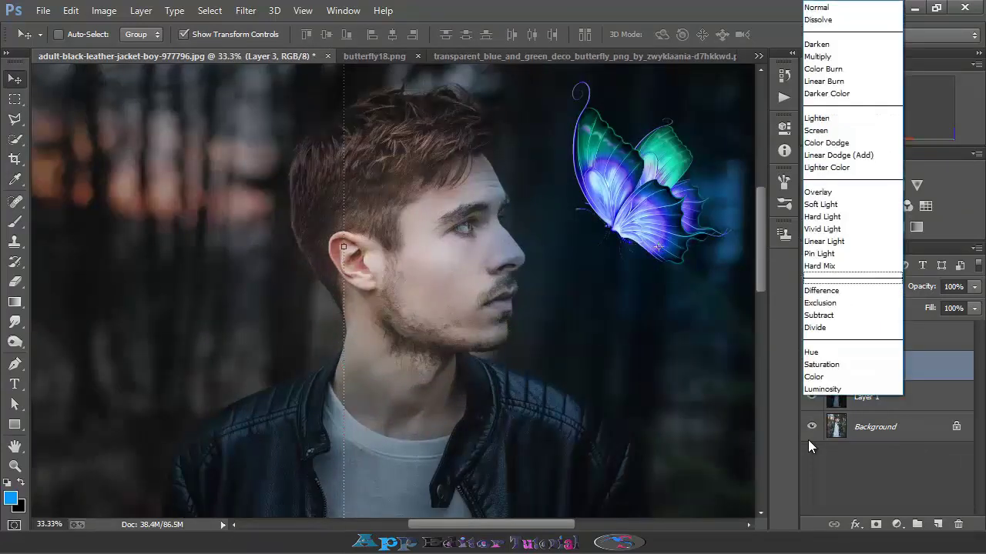
pyautogui.press('Down')
pyautogui.press('Return')
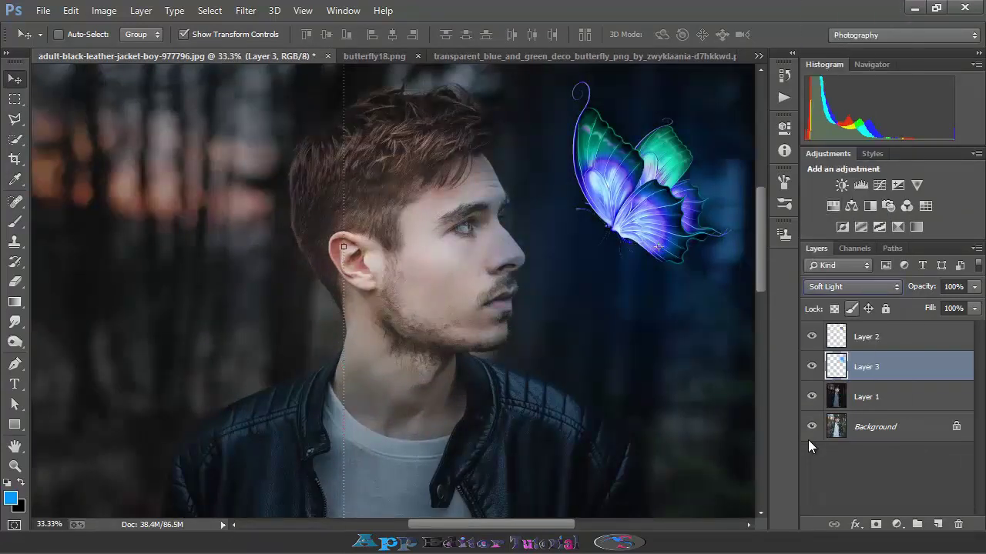
pyautogui.hotkey('ctrl', '-')
pyautogui.hotkey('ctrl', '-')
# Duplicate the glow, move the copy above the butterfly, clip it, and add a new empty layer
pyautogui.hotkey('alt', ']')
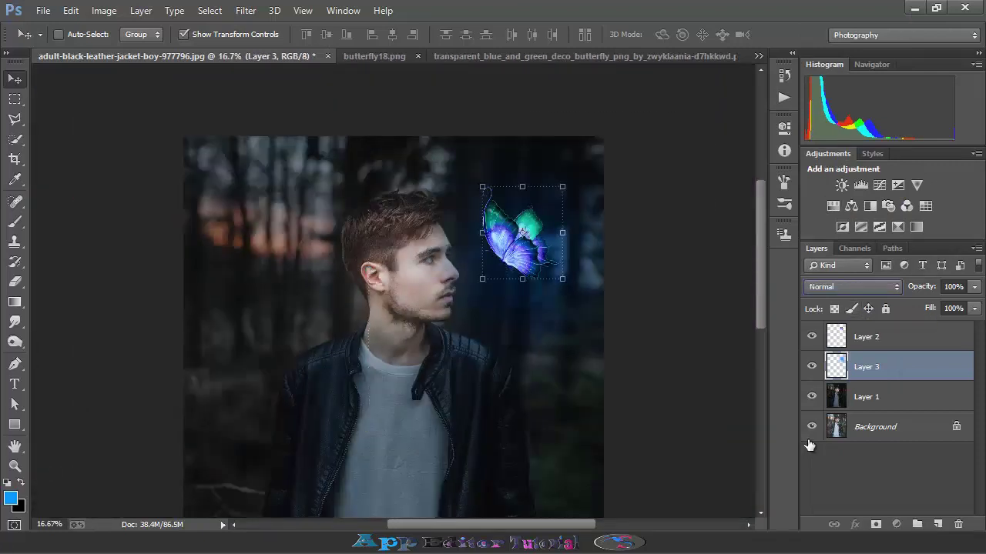
pyautogui.hotkey('alt', '[')
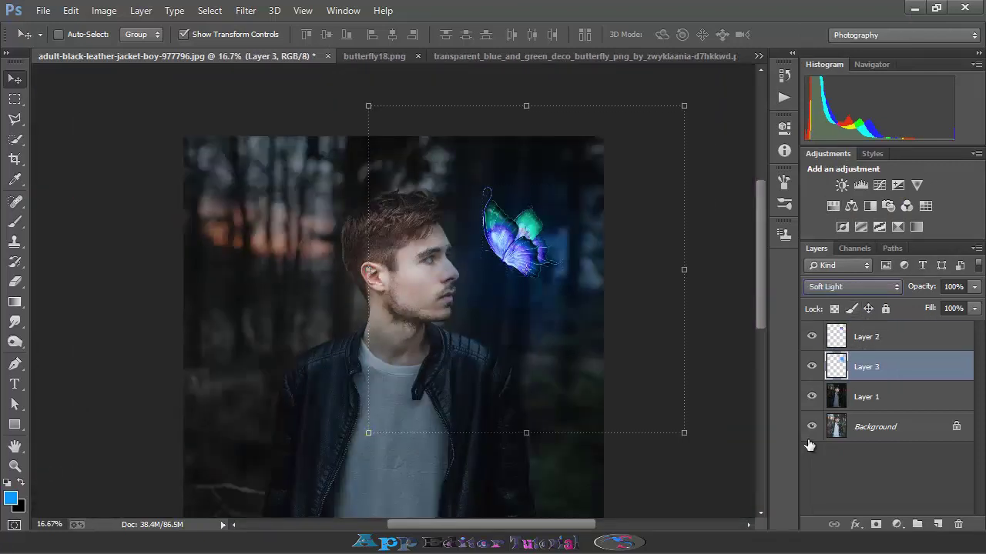
pyautogui.hotkey('ctrl', 'j')
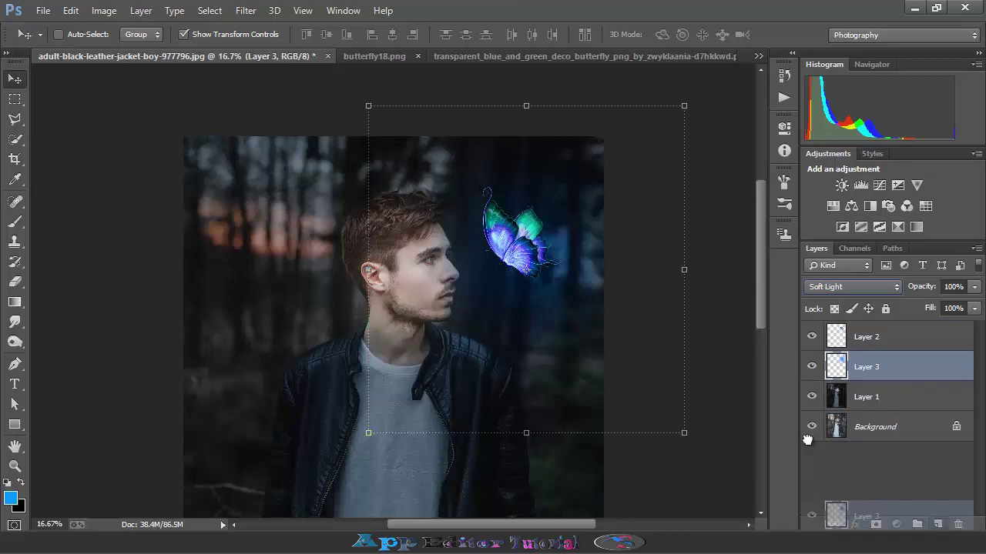
pyautogui.hotkey('ctrl', ']')
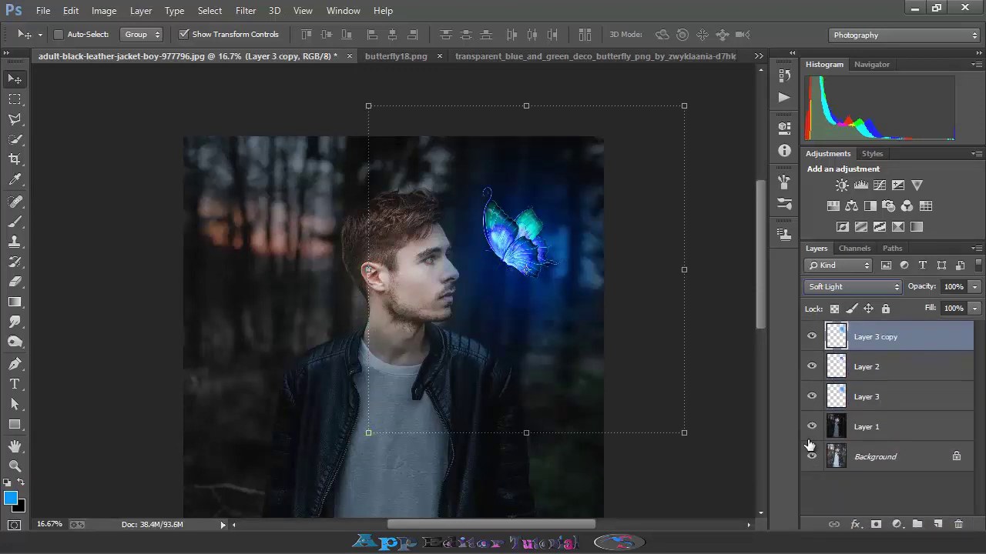
pyautogui.hotkey('ctrl', 'alt', 'g')
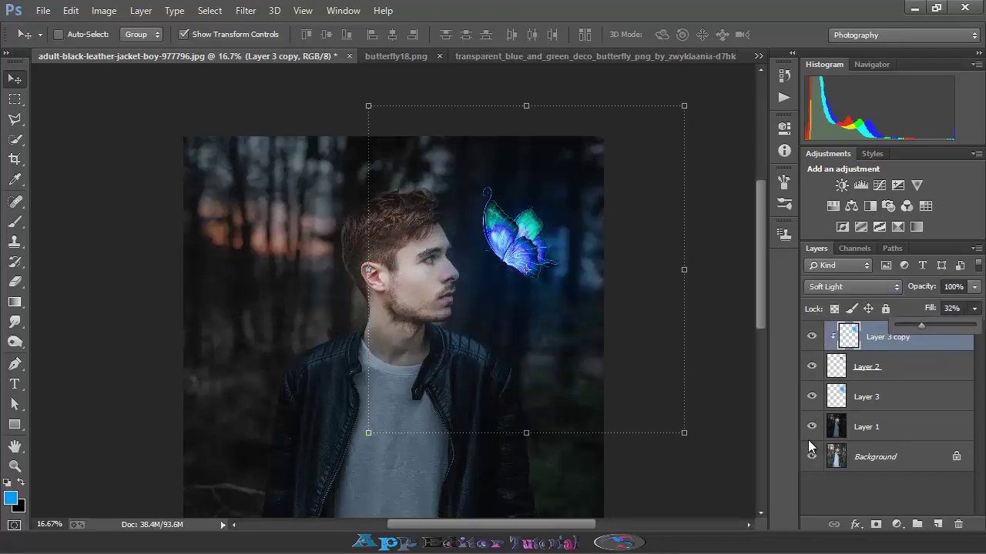
pyautogui.hotkey('alt', '[')
pyautogui.hotkey('alt', '[')
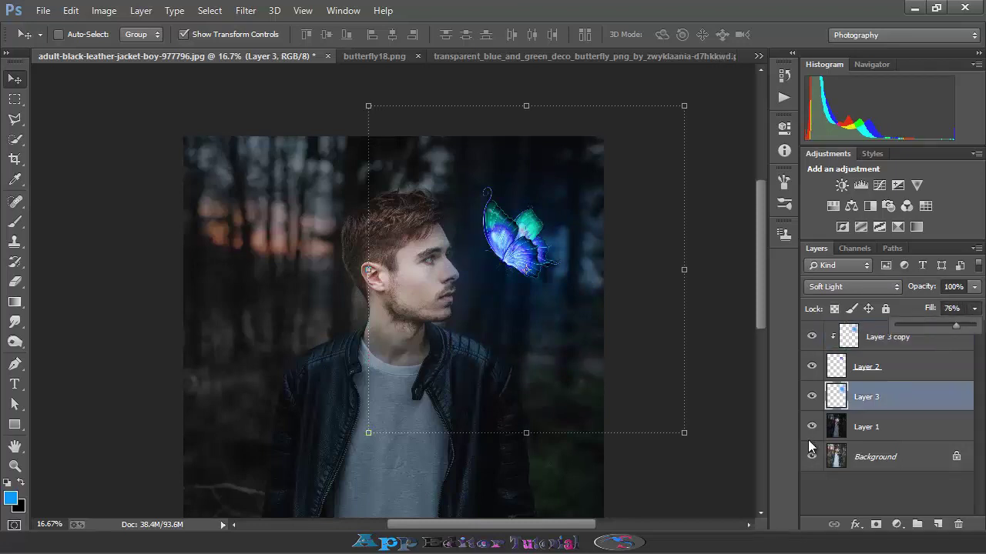
pyautogui.hotkey('alt', ']')
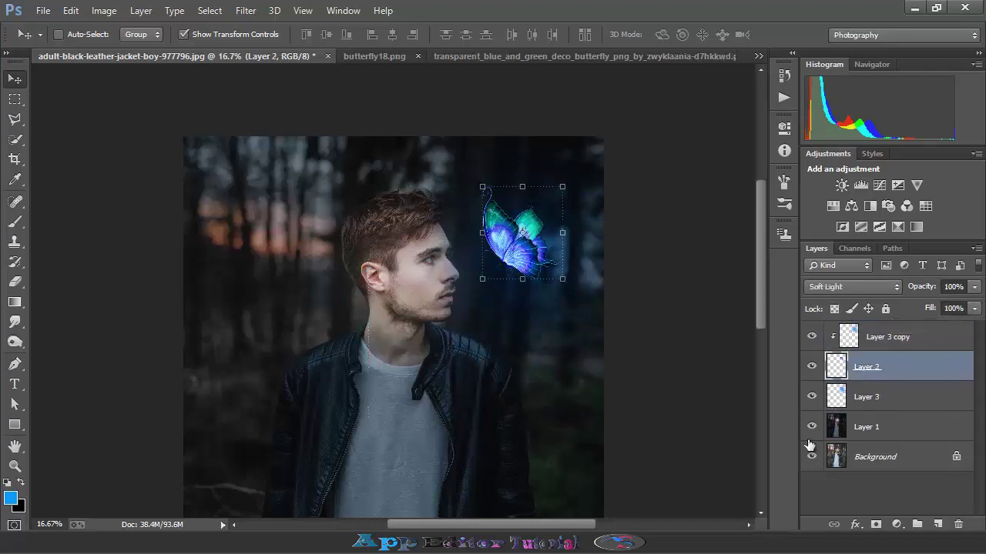
pyautogui.hotkey('alt', ']')
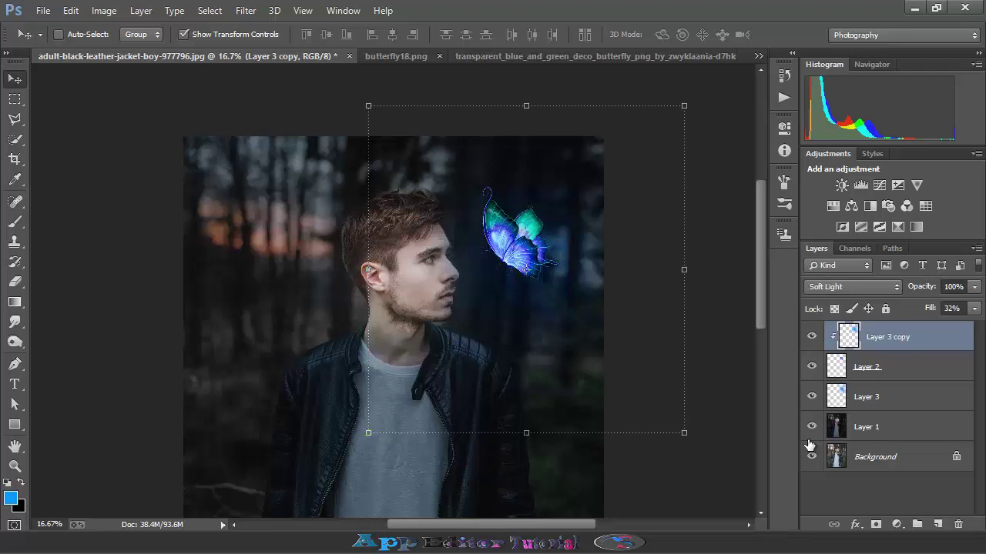
pyautogui.hotkey('ctrl', 'shift', 'alt', 'n')
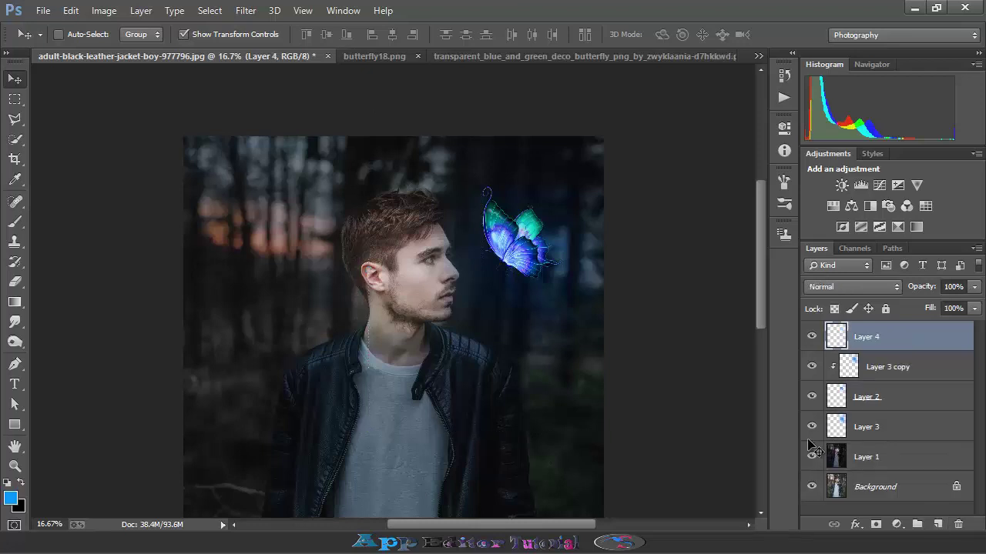
# Zoom in and start a Pen path at the back of the man's head
pyautogui.hotkey('ctrl', '+')
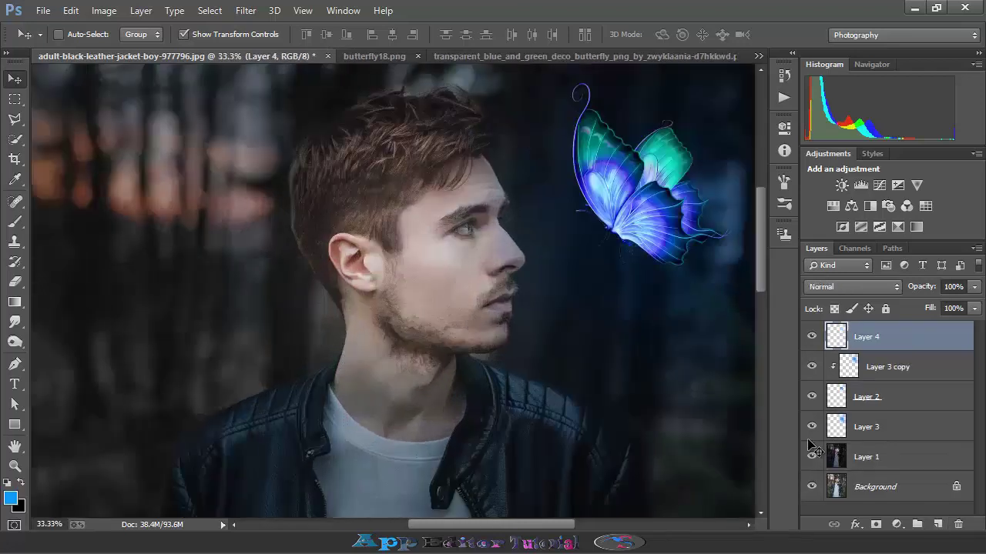
pyautogui.press('l')
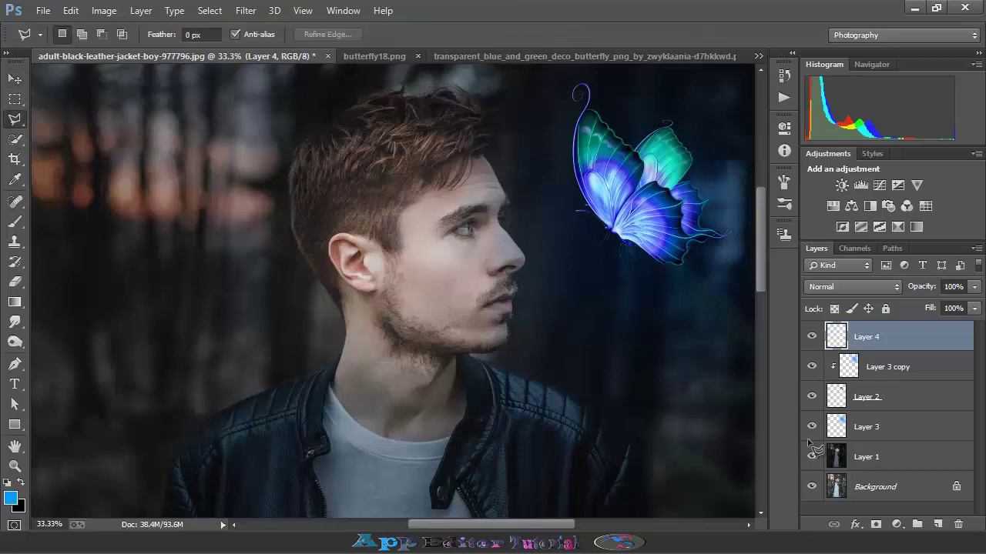
pyautogui.hotkey('ctrl', '+')
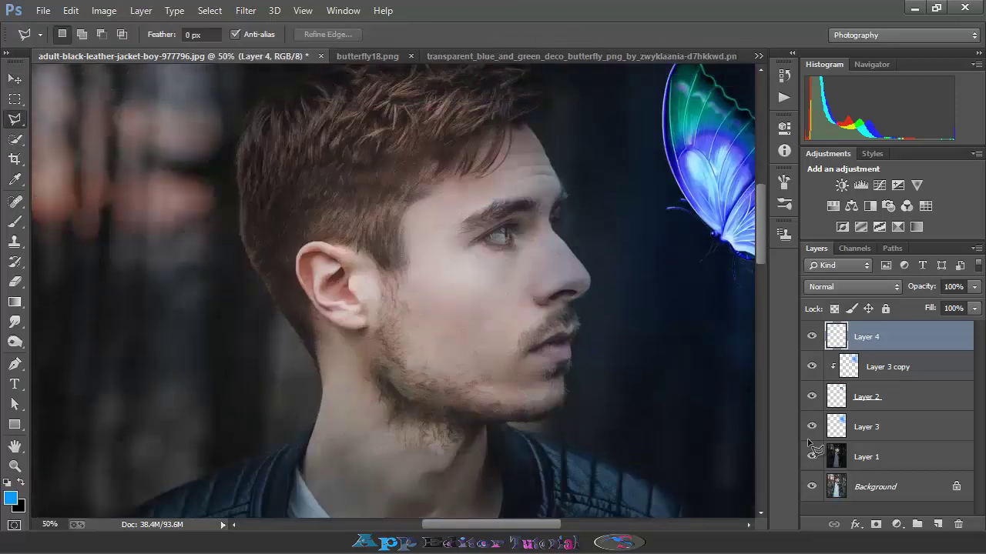
pyautogui.press('p')
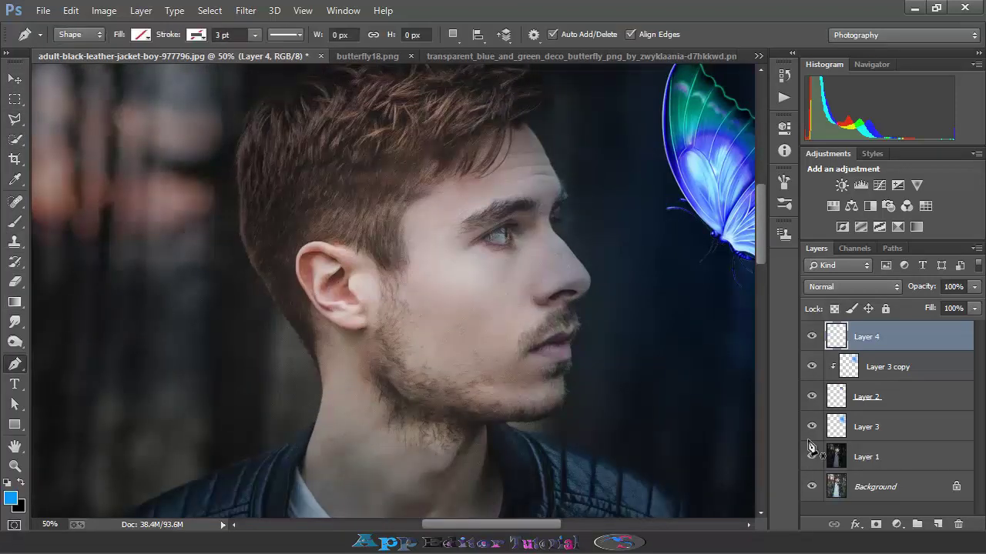
pyautogui.click(237, 207)
pyautogui.moveTo(260, 158); pyautogui.dragTo(275, 151)
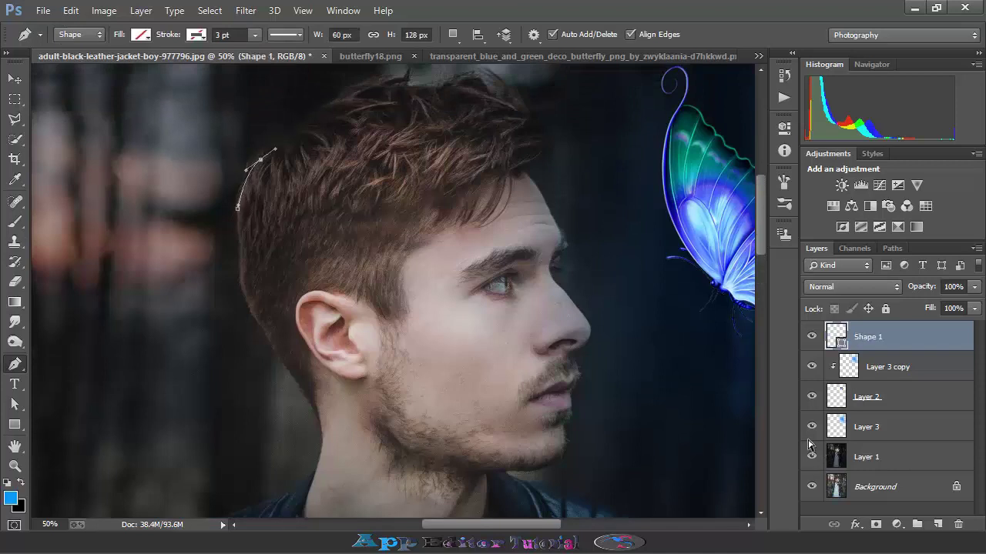
pyautogui.hotkey('ctrl', '+')
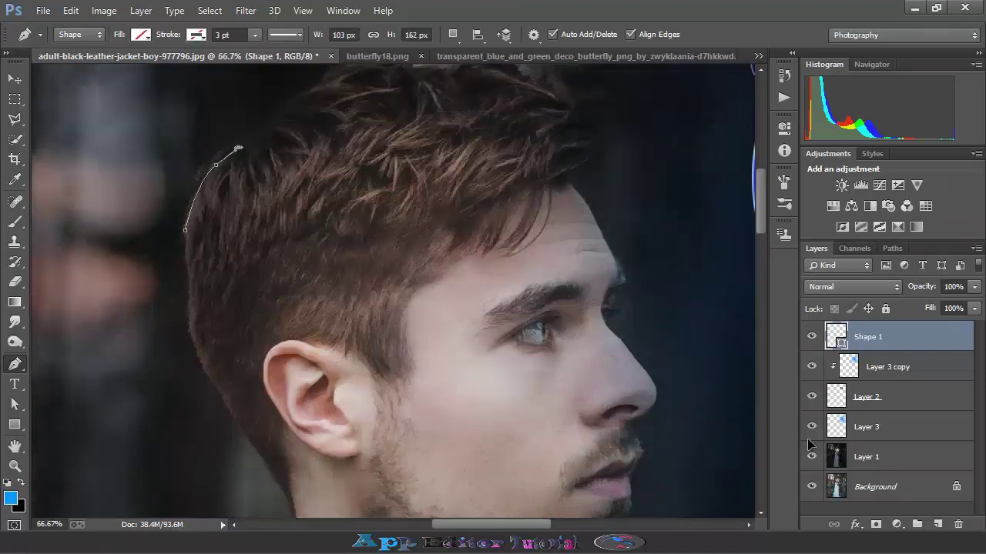
pyautogui.scroll(2, 393, 291)
# Trace the path across the top of the hair and down its front edge
pyautogui.click(255, 194)
pyautogui.click(297, 155)
pyautogui.click(335, 130)
pyautogui.moveTo(389, 119); pyautogui.dragTo(401, 119)
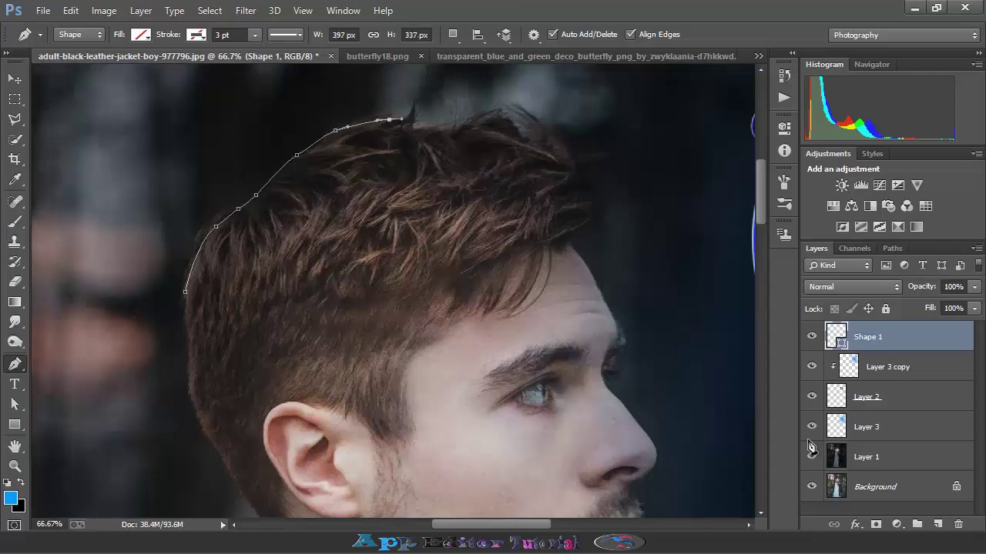
pyautogui.click(418, 125)
pyautogui.click(473, 119)
pyautogui.click(509, 121)
pyautogui.moveTo(530, 114); pyautogui.dragTo(544, 128)
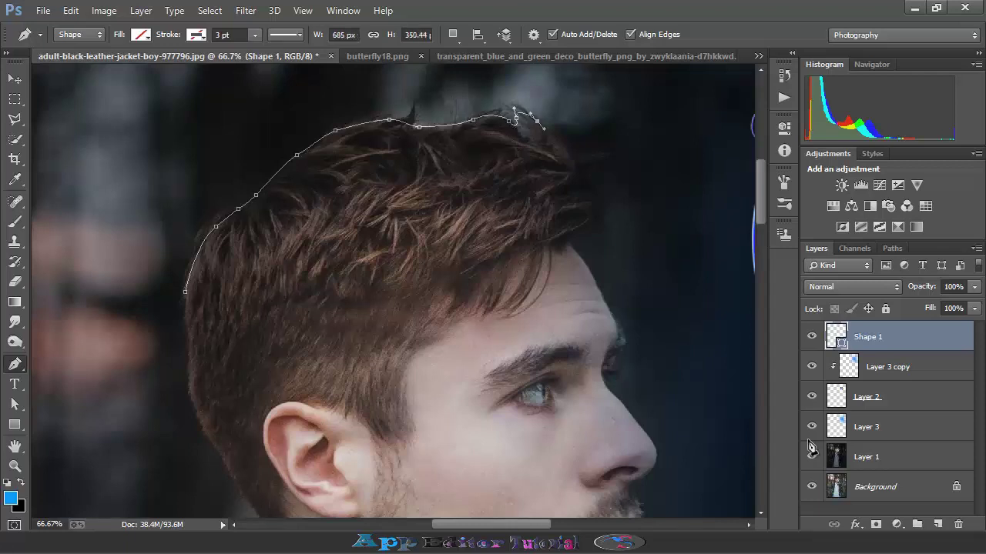
pyautogui.click(577, 153)
pyautogui.moveTo(601, 161); pyautogui.dragTo(595, 171)
pyautogui.click(603, 201)
pyautogui.click(579, 238)
pyautogui.click(593, 273)
pyautogui.scroll(-2, 593, 273)
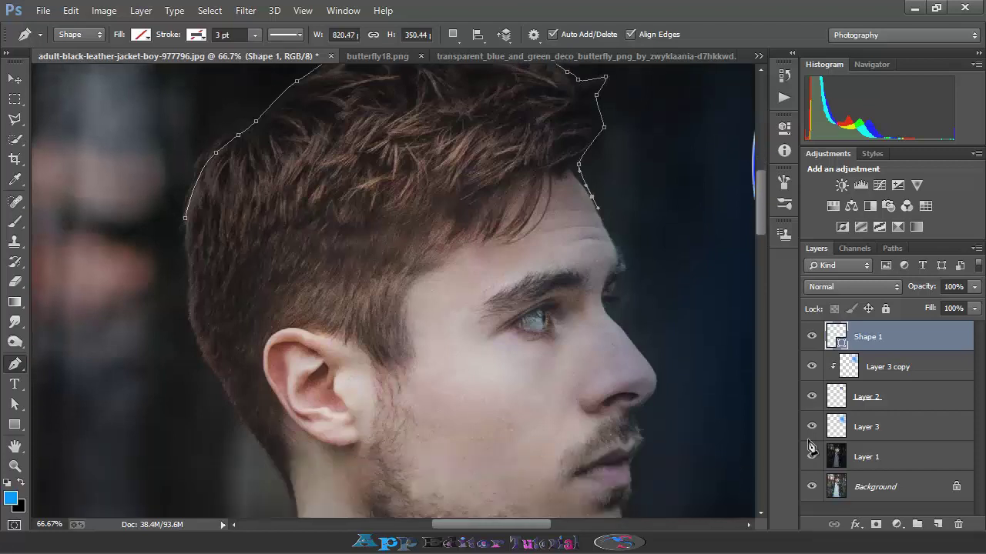
# Continue the path along the forehead, brow, nose, lips and chin
pyautogui.click(616, 248)
pyautogui.click(625, 269)
pyautogui.click(614, 298)
pyautogui.click(618, 318)
pyautogui.click(634, 339)
pyautogui.click(653, 366)
pyautogui.scroll(-2, 653, 366)
pyautogui.click(644, 344)
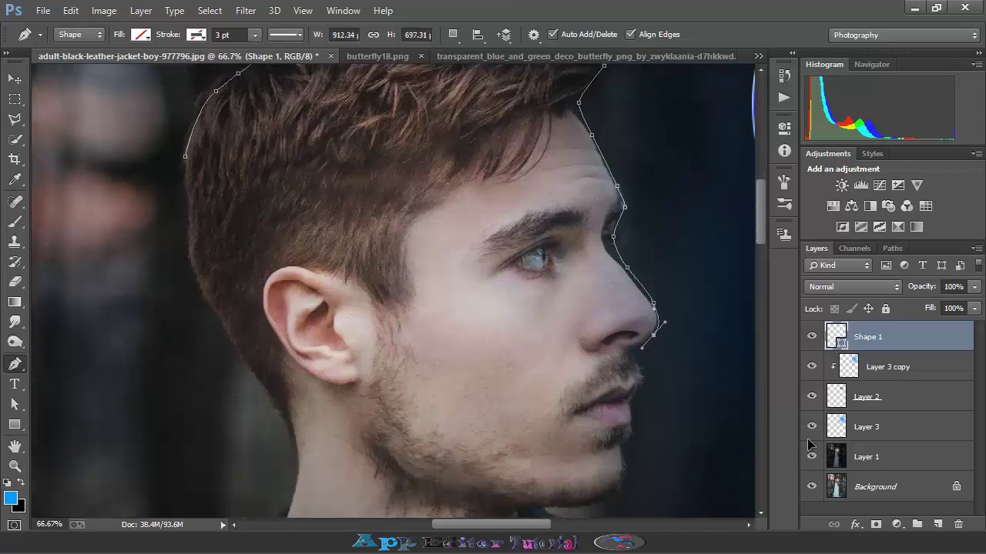
pyautogui.click(640, 360)
pyautogui.click(643, 392)
pyautogui.scroll(-2, 643, 392)
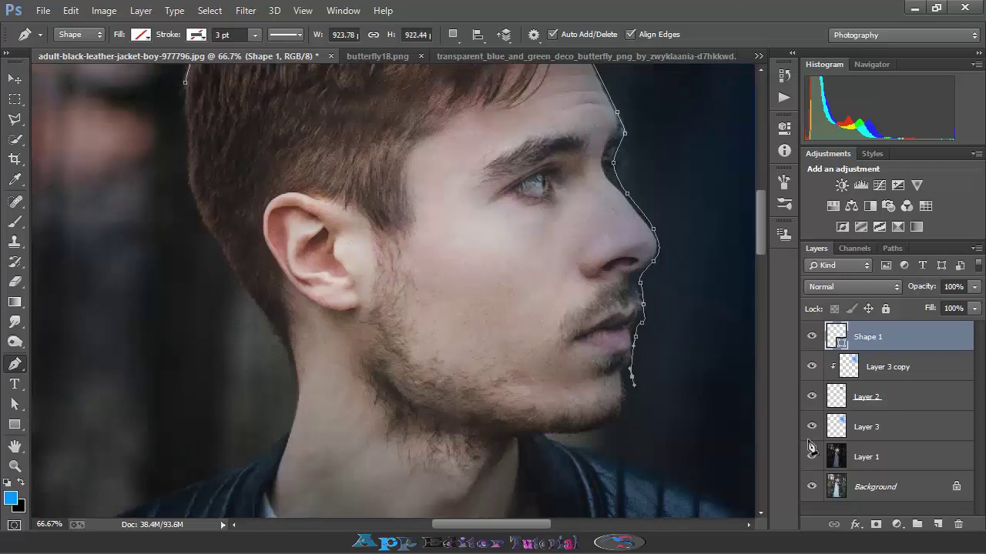
pyautogui.scroll(-2, 631, 382)
# Finish the outline along the jaw, neck and left collar back to the start
pyautogui.click(632, 331)
pyautogui.click(604, 364)
pyautogui.scroll(-2, 631, 395)
pyautogui.moveTo(631, 394)
pyautogui.mouseDown()
pyautogui.moveTo(631, 422)
pyautogui.moveTo(611, 431)
pyautogui.mouseUp()
pyautogui.scroll(-2, 611, 431)
pyautogui.scroll(-2, 612, 431)
pyautogui.moveTo(295, 369)
pyautogui.mouseDown()
pyautogui.moveTo(268, 318)
pyautogui.moveTo(188, 227)
pyautogui.mouseUp()
pyautogui.click(263, 310)
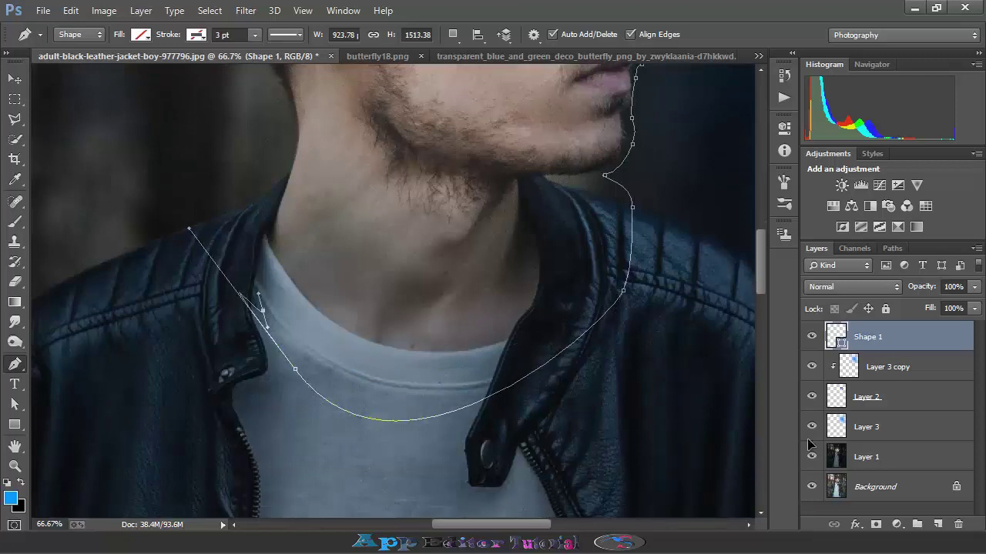
pyautogui.click(256, 251)
pyautogui.moveTo(281, 174); pyautogui.dragTo(287, 162)
pyautogui.scroll(2, 286, 163)
pyautogui.scroll(3, 393, 291)
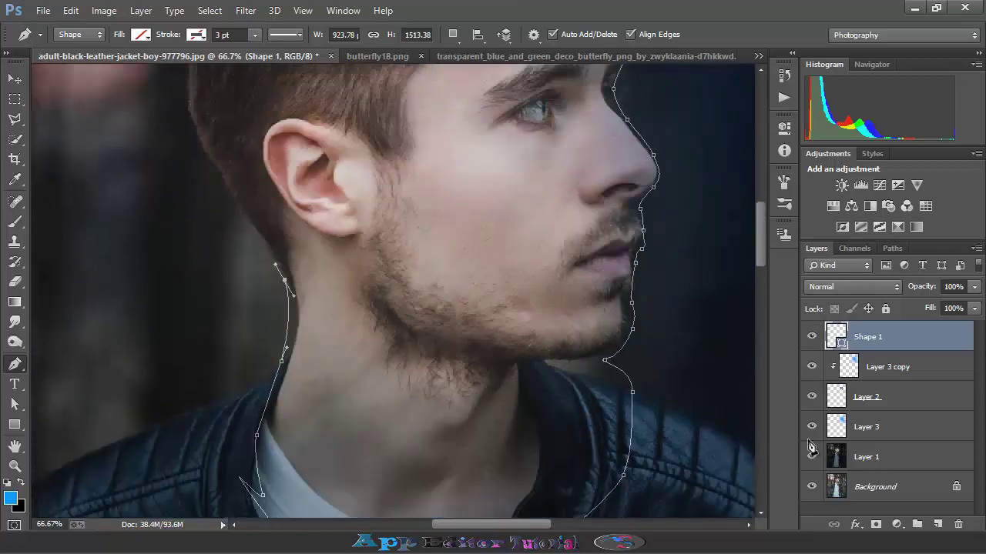
pyautogui.scroll(2, 392, 291)
pyautogui.scroll(1, 392, 291)
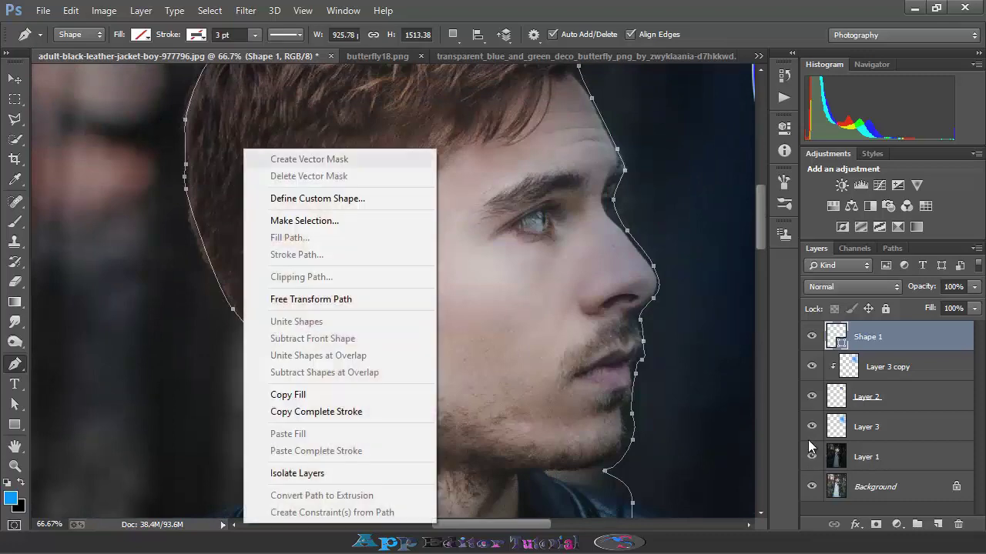
# Convert the head path to a selection and brush blue into it on a new layer
pyautogui.click(808, 446)
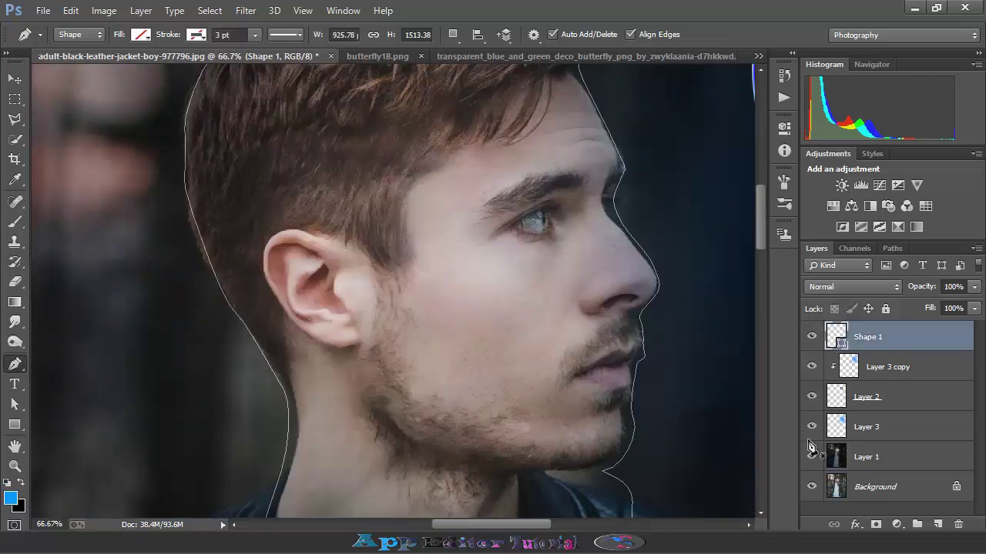
pyautogui.press('Return')
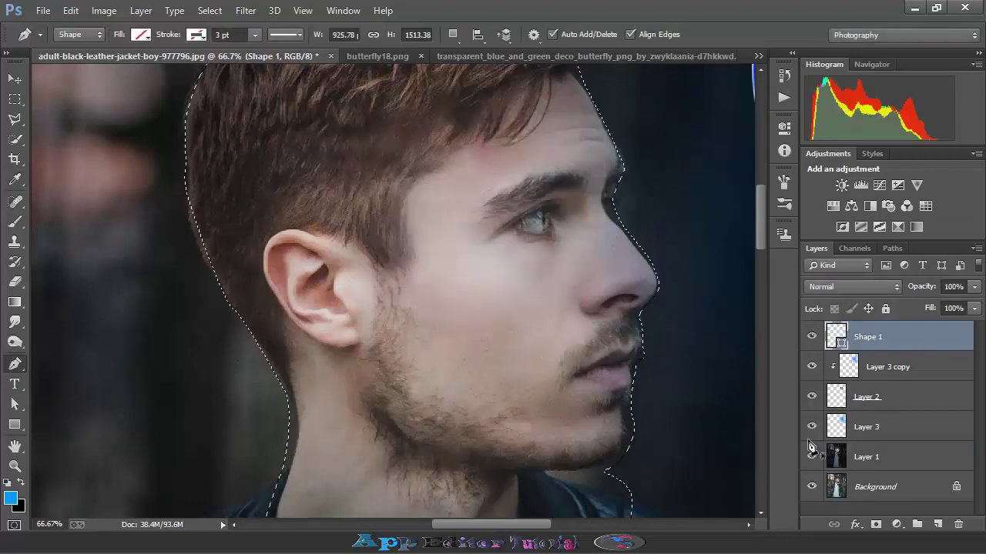
pyautogui.press('b')
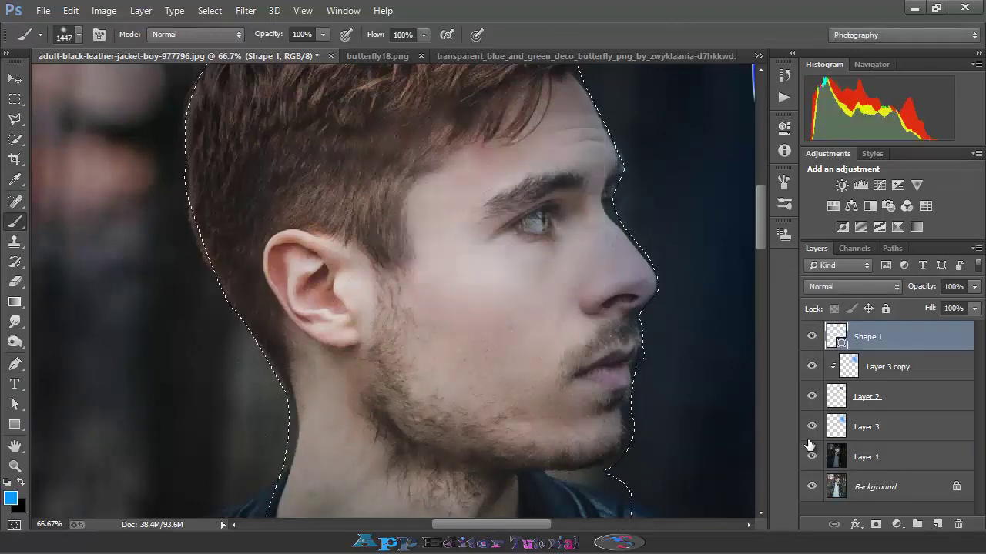
pyautogui.click(937, 525)
pyautogui.hotkey('ctrl', '-')
pyautogui.hotkey('ctrl', '-')
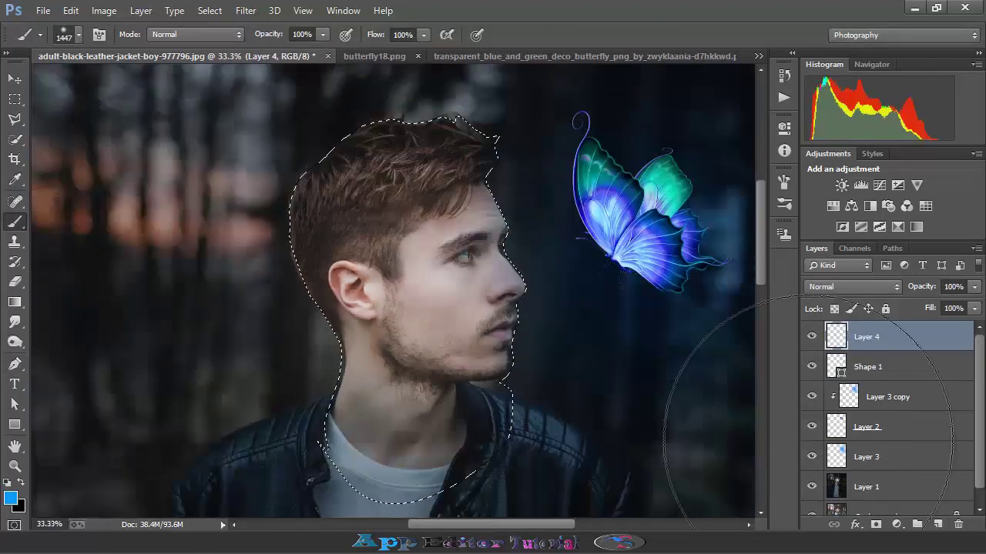
pyautogui.moveTo(423, 228)
pyautogui.mouseDown()
pyautogui.moveTo(462, 255)
pyautogui.moveTo(477, 324)
pyautogui.mouseUp()
pyautogui.scroll(-5, 462, 254)
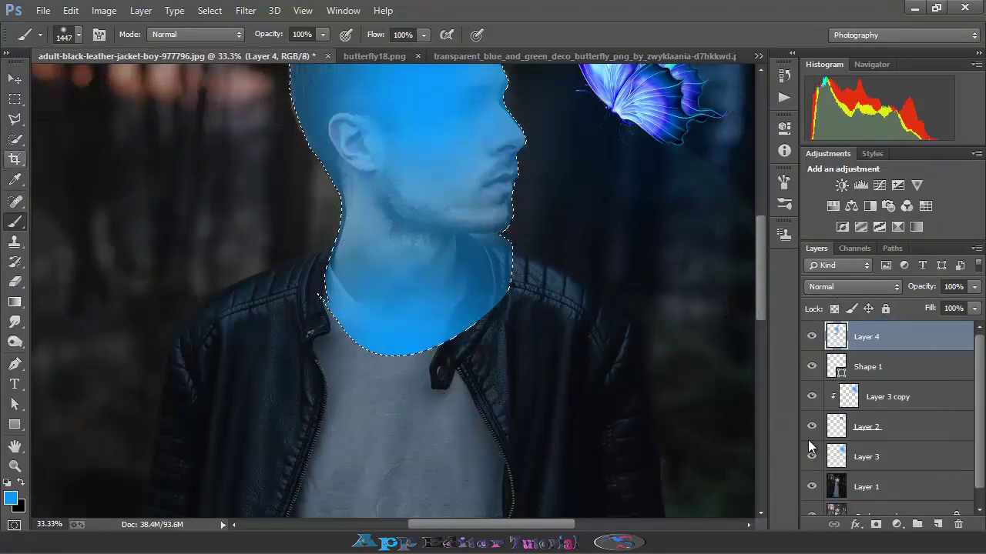
# Deselect and set Layer 4's blend mode to Soft Light
pyautogui.press('m')
pyautogui.press('l')
pyautogui.hotkey('ctrl', 'd')
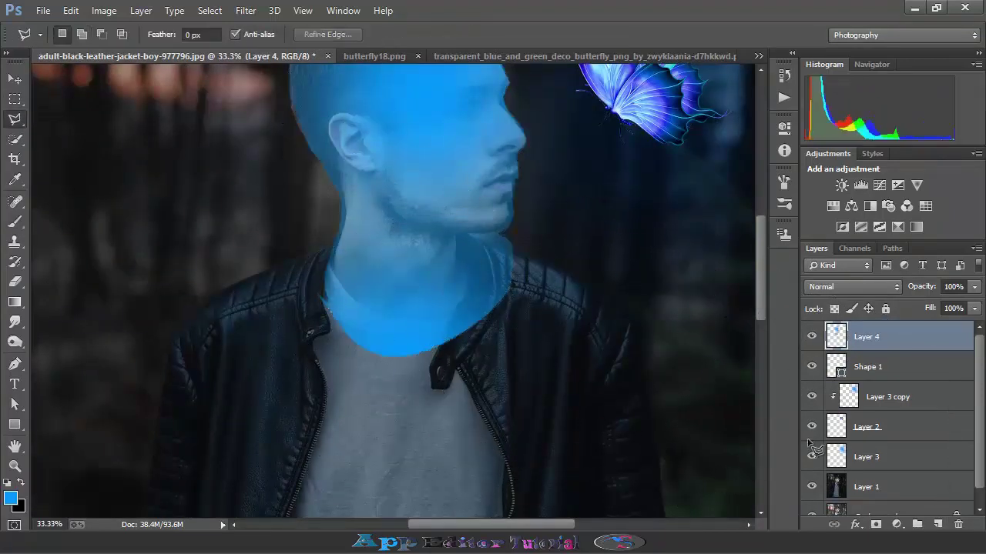
pyautogui.scroll(5, 462, 292)
pyautogui.click(852, 286)
pyautogui.click(839, 218)
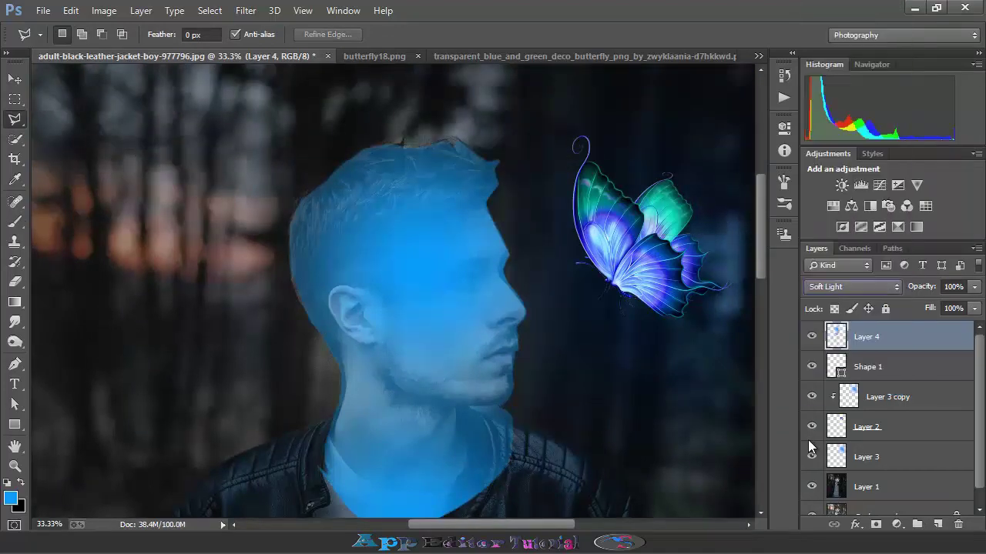
# Apply a Box Blur with a radius of 3 to soften the blue head tint
pyautogui.hotkey('alt', 't')
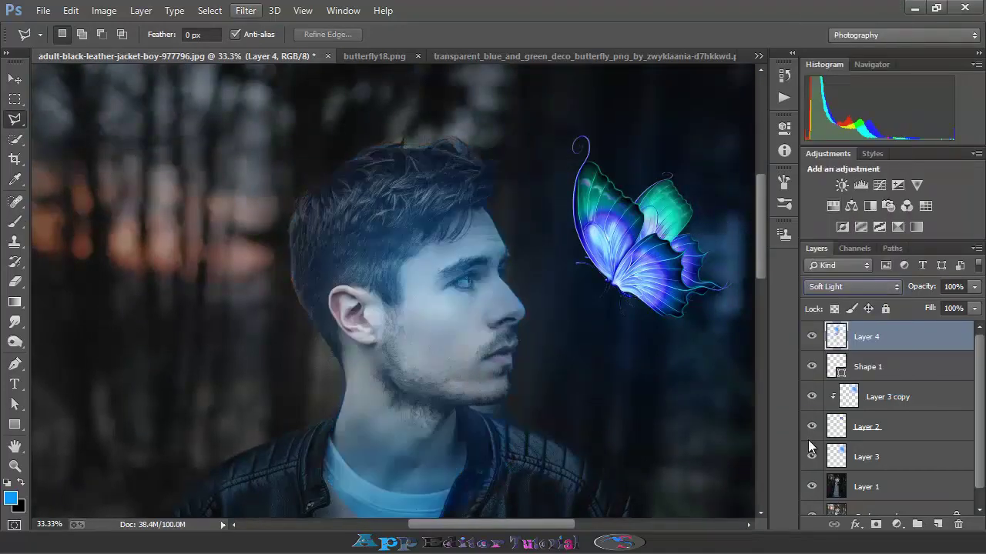
pyautogui.press('Down')
pyautogui.press('Down')
pyautogui.press('Down')
pyautogui.press('Down')
pyautogui.press('Down')
pyautogui.press('Down')
pyautogui.press('Right')
pyautogui.press('Down')
pyautogui.press('Down')
pyautogui.press('Down')
pyautogui.press('Return')
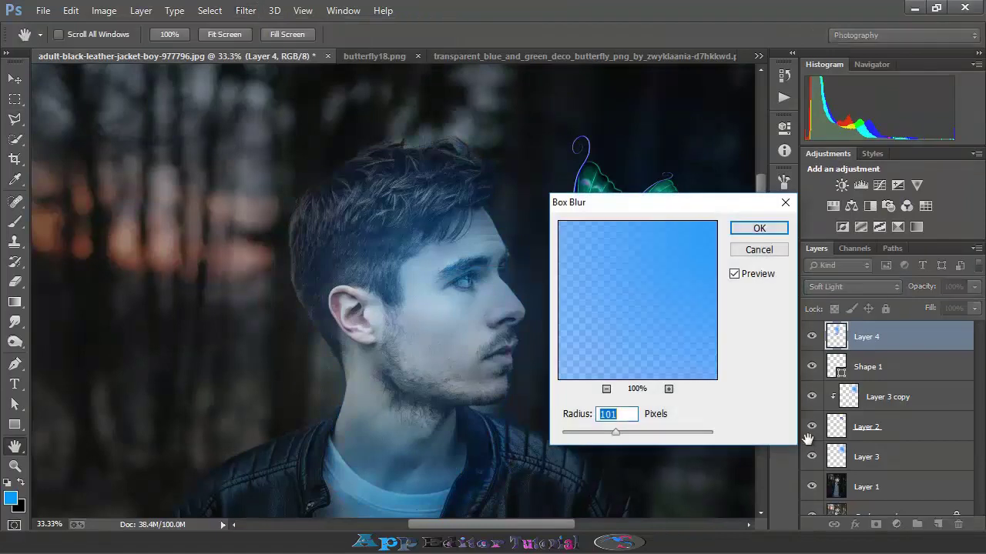
pyautogui.write('1')
pyautogui.press('BackSpace')
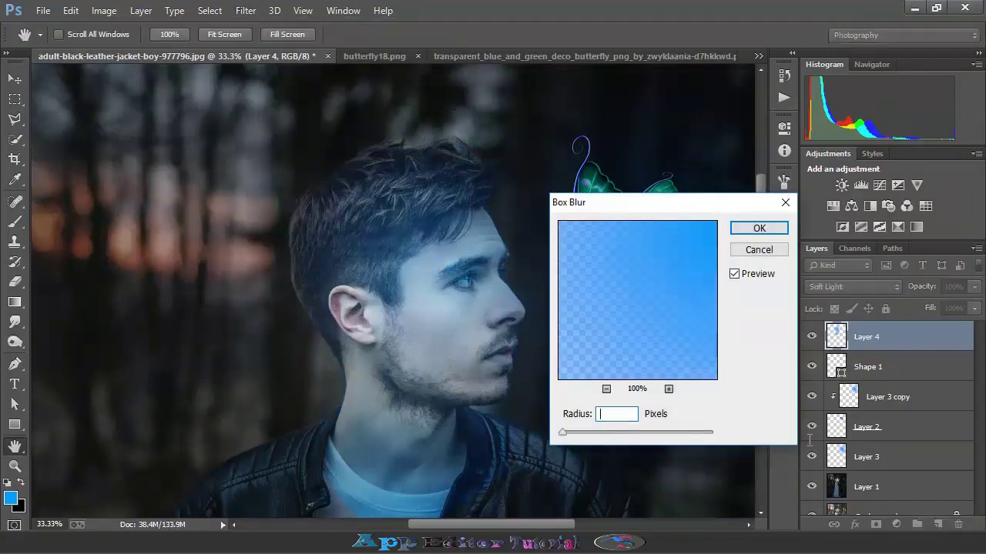
pyautogui.write('3')
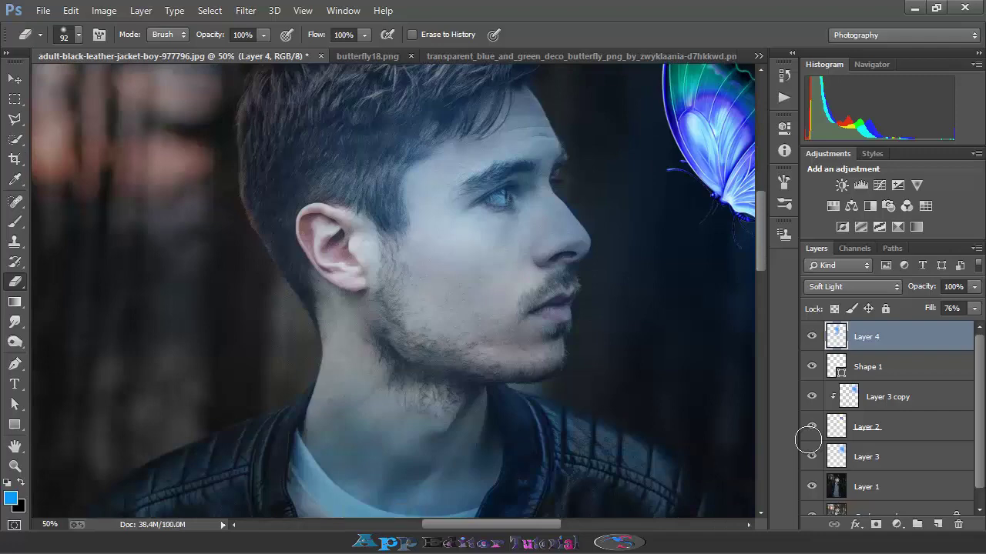
# Set the Brush tool to a 195 px size
pyautogui.press('b')
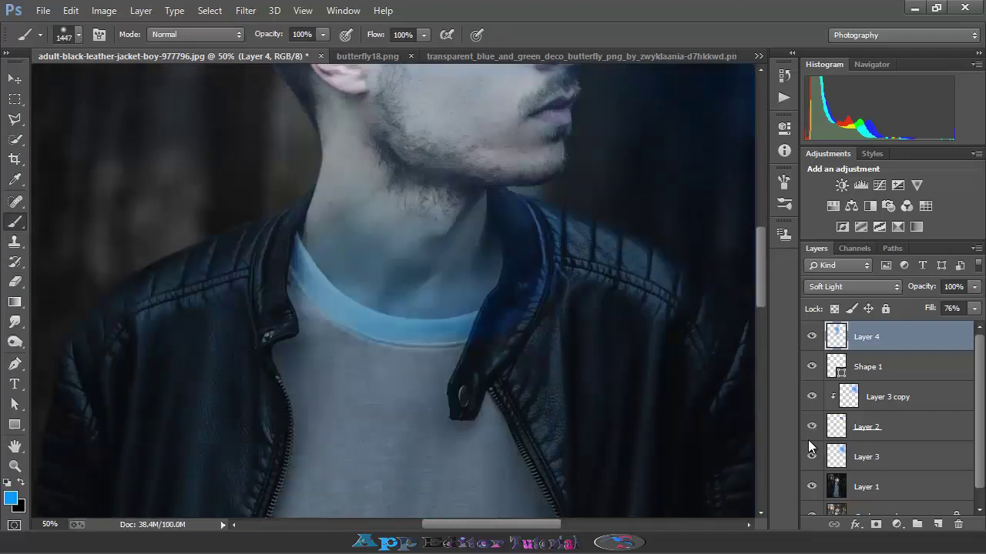
pyautogui.click(78, 35)
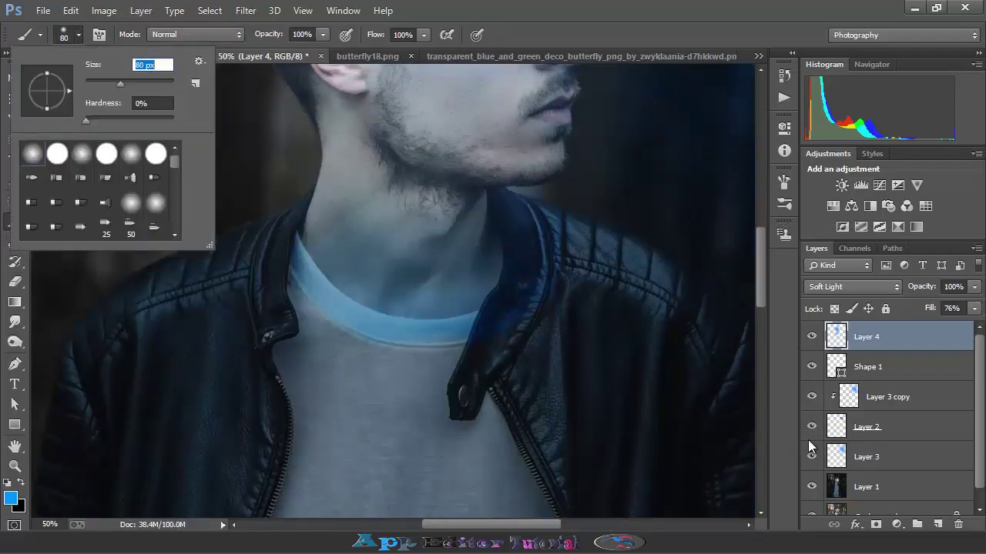
pyautogui.write('195')
pyautogui.press('Return')
# Paint soft blue light around the man's head, collar and shoulders, zooming to check, ending at 33.33%
pyautogui.hotkey('ctrl', '-')
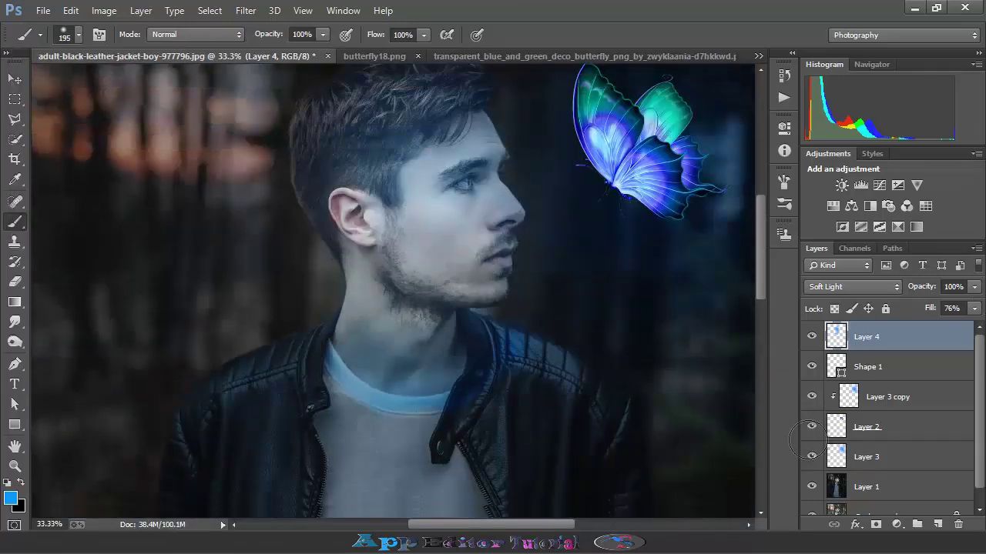
pyautogui.scroll(-1, 392, 292)
pyautogui.scroll(-2, 393, 293)
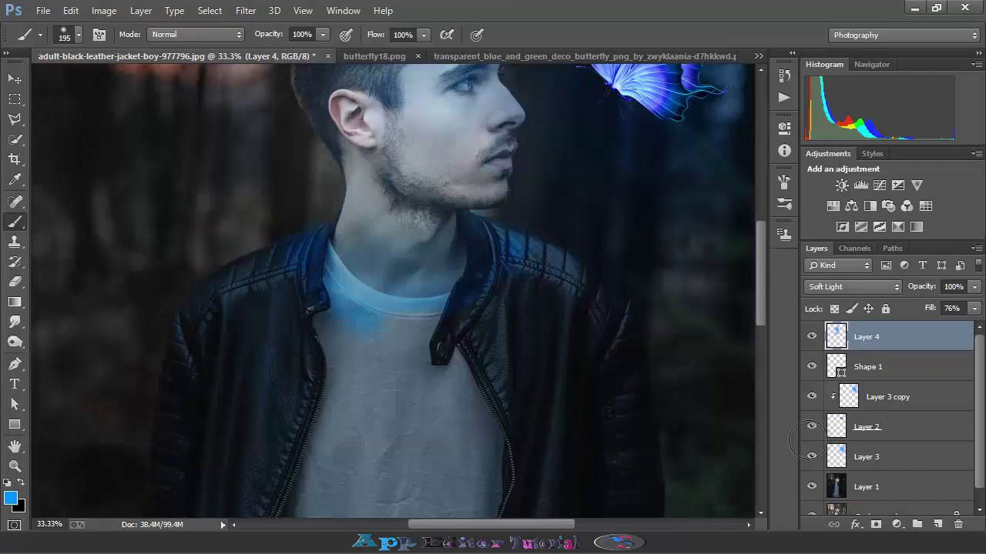
pyautogui.scroll(1, 392, 292)
pyautogui.scroll(2, 393, 293)
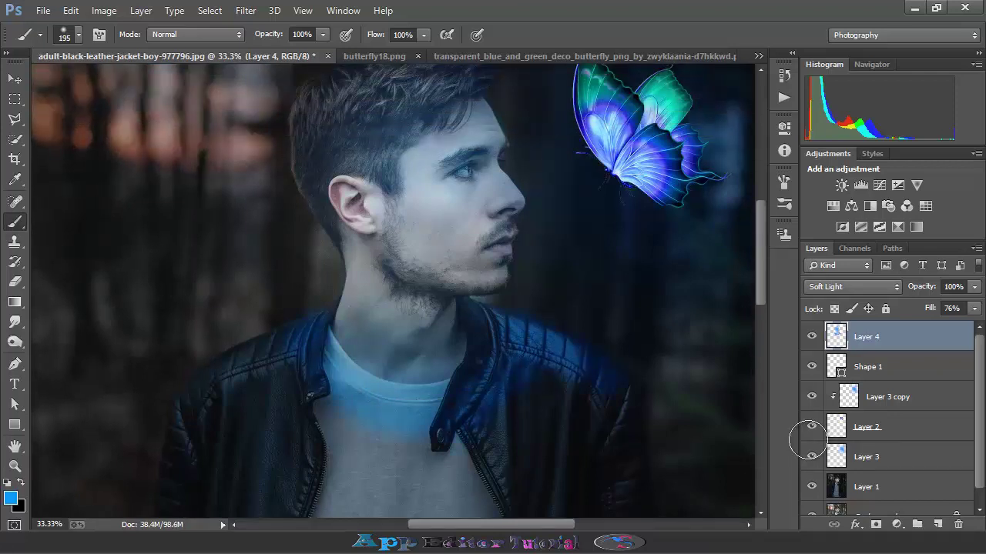
pyautogui.scroll(-2, 393, 293)
pyautogui.scroll(2, 393, 292)
pyautogui.scroll(2, 393, 293)
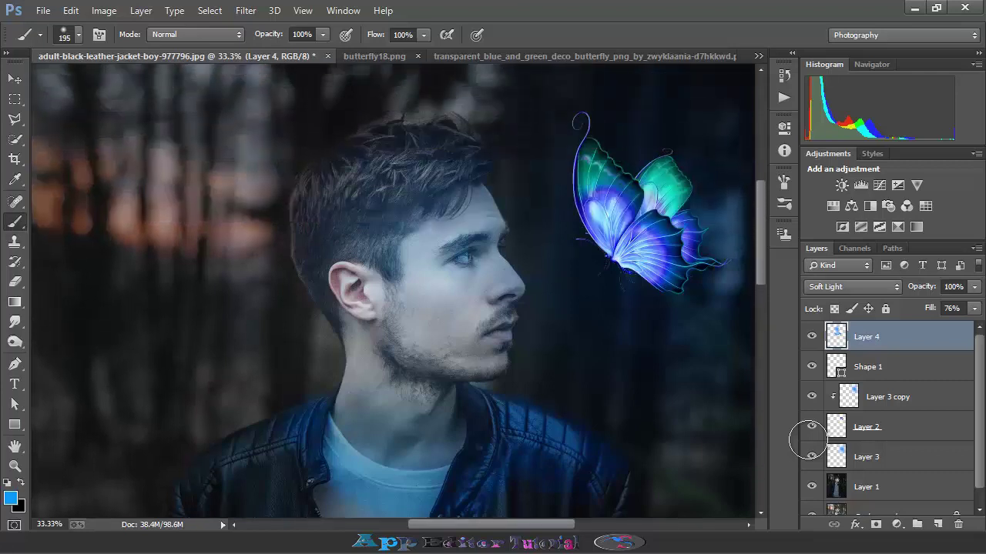
pyautogui.scroll(2, 393, 292)
pyautogui.hotkey('ctrl', '+')
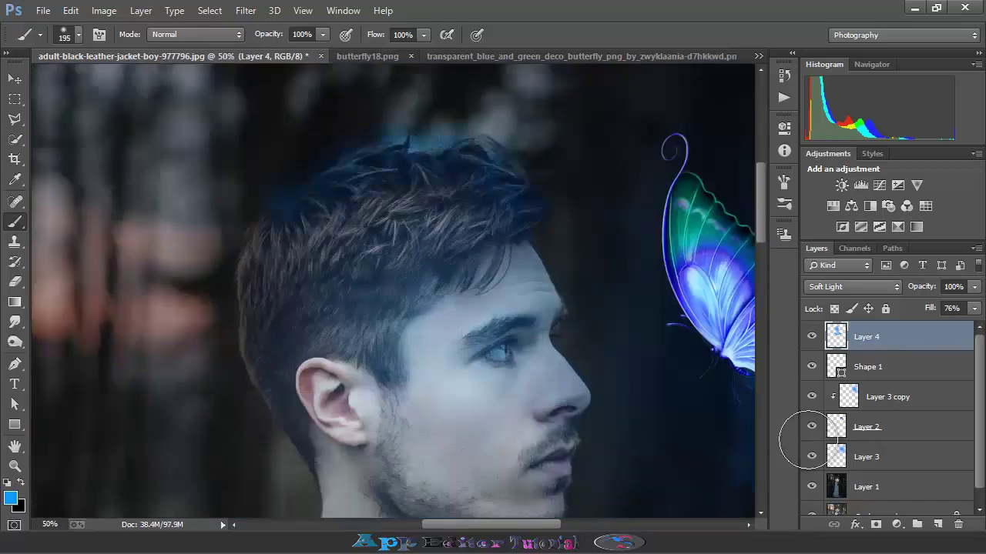
pyautogui.scroll(-2, 393, 293)
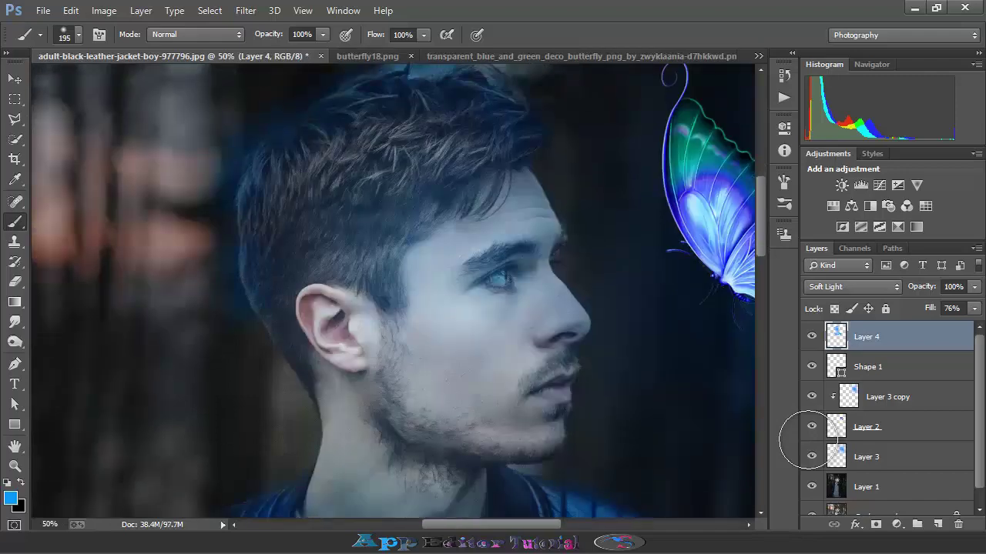
pyautogui.scroll(-3, 393, 293)
pyautogui.scroll(-3, 393, 292)
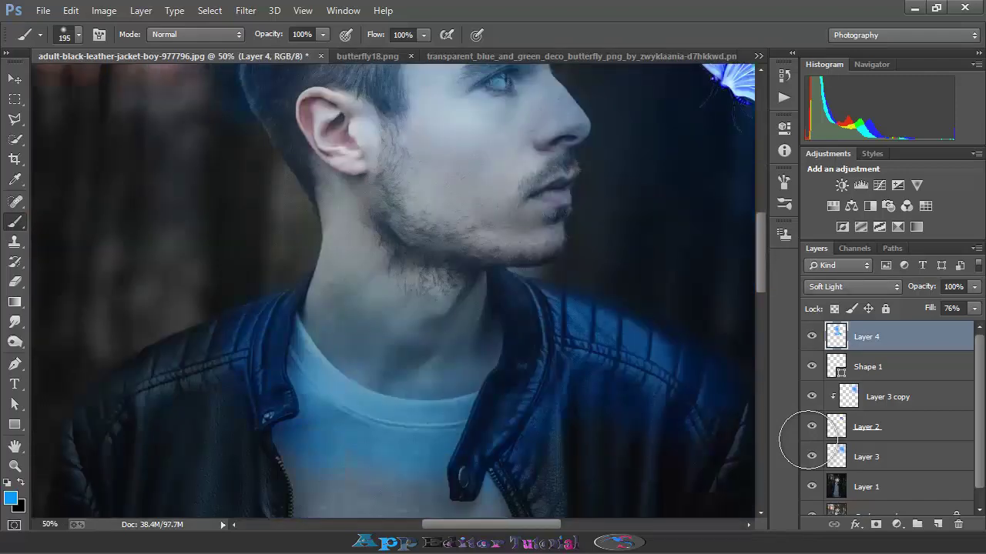
pyautogui.hotkey('ctrl', '-')
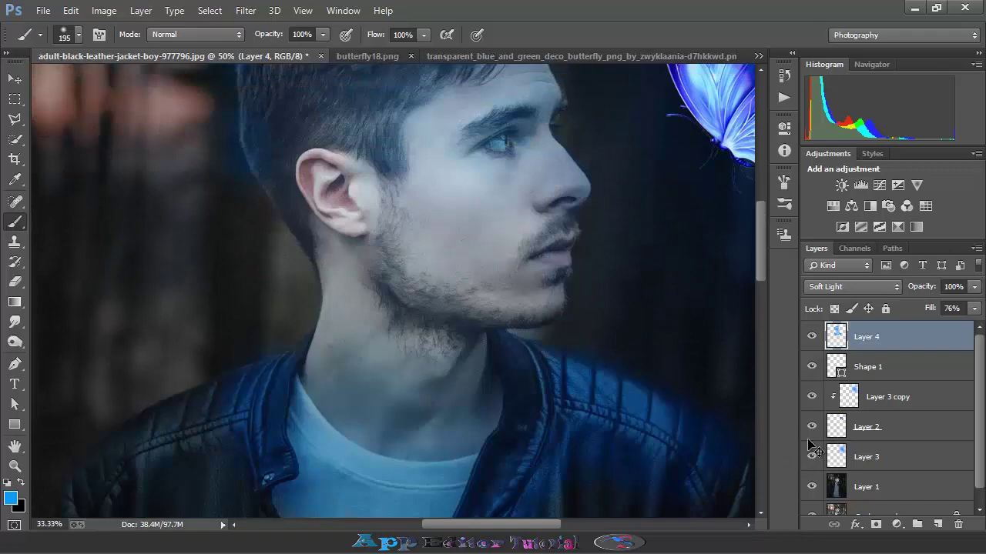
pyautogui.hotkey('ctrl', '-')
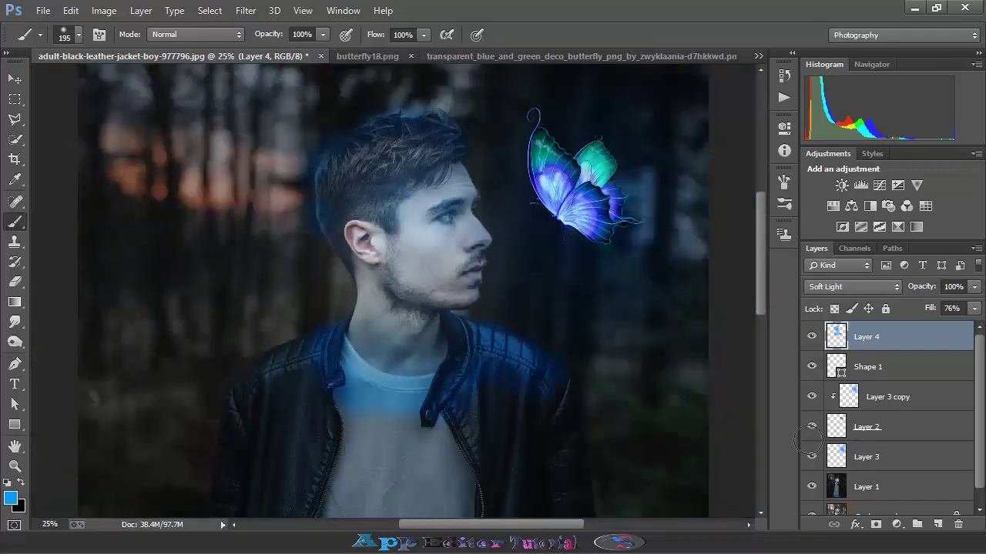
pyautogui.hotkey('ctrl', '+')
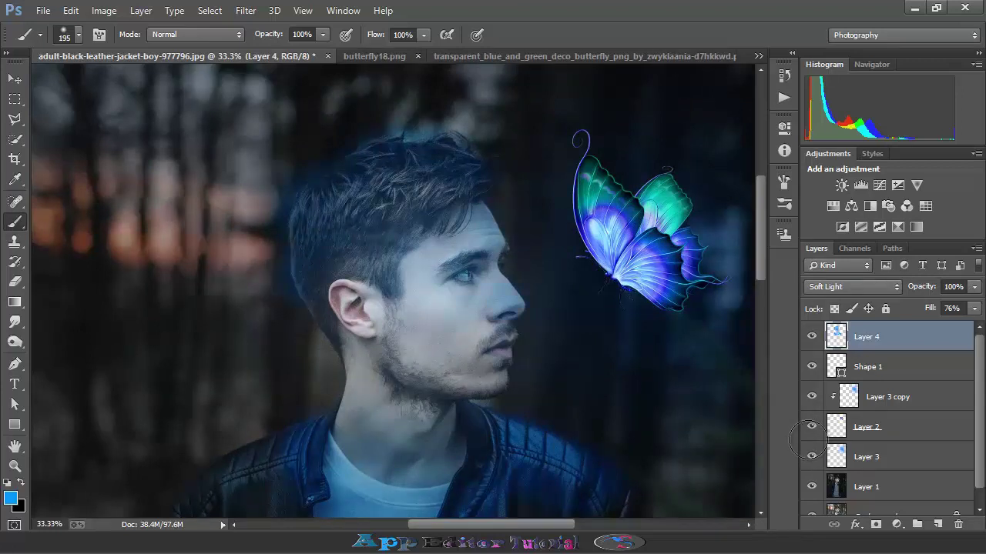
pyautogui.scroll(-2, 809, 440)
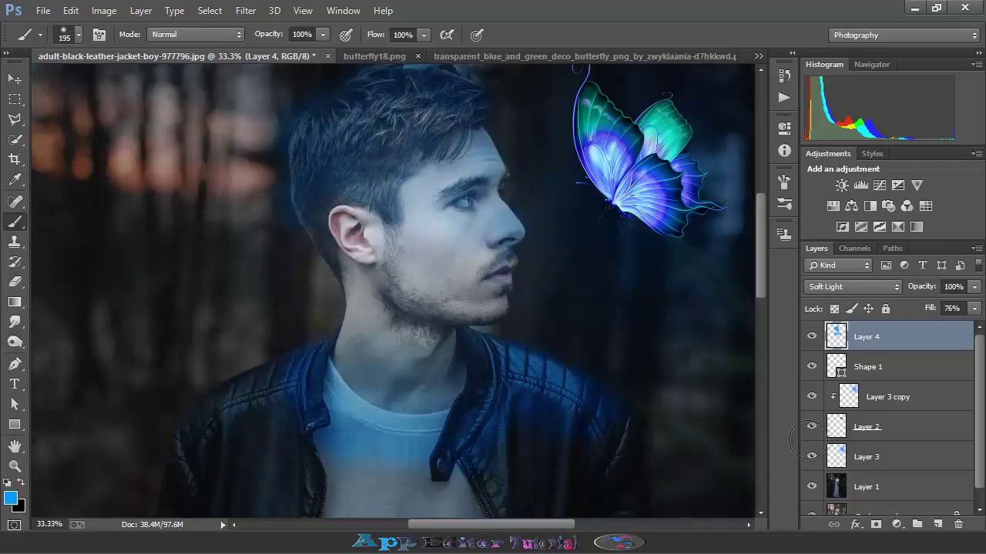
pyautogui.scroll(2, 809, 440)
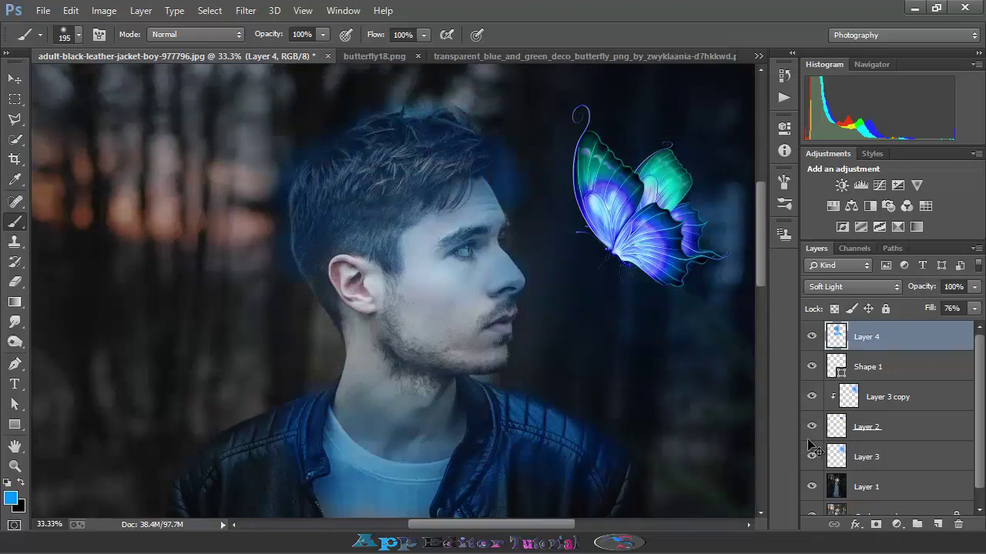
pyautogui.scroll(-4, 808, 440)
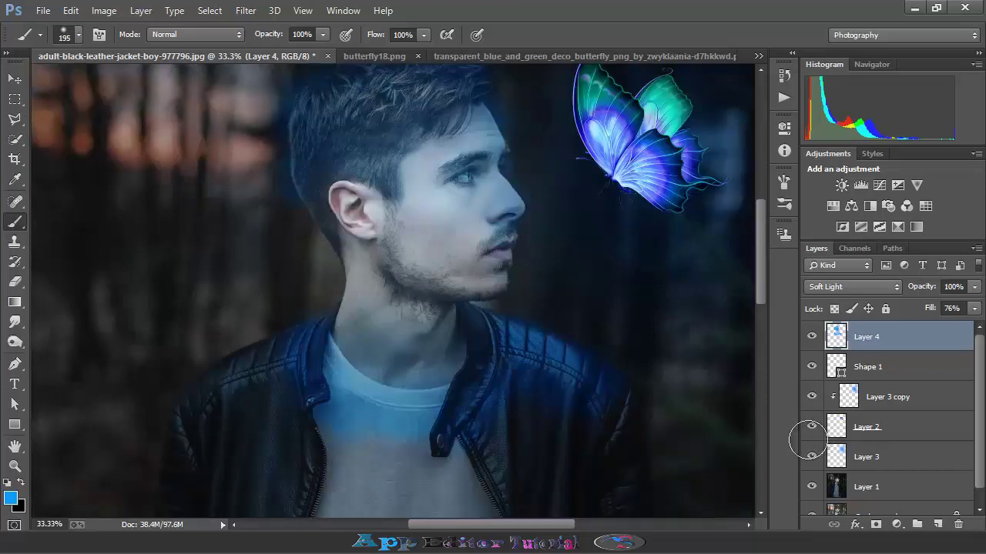
# Try the Dodge and Brush tools while stepping through Layer 3 copy, Layer 3, then Layer 4
pyautogui.press('o')
pyautogui.scroll(5, 808, 440)
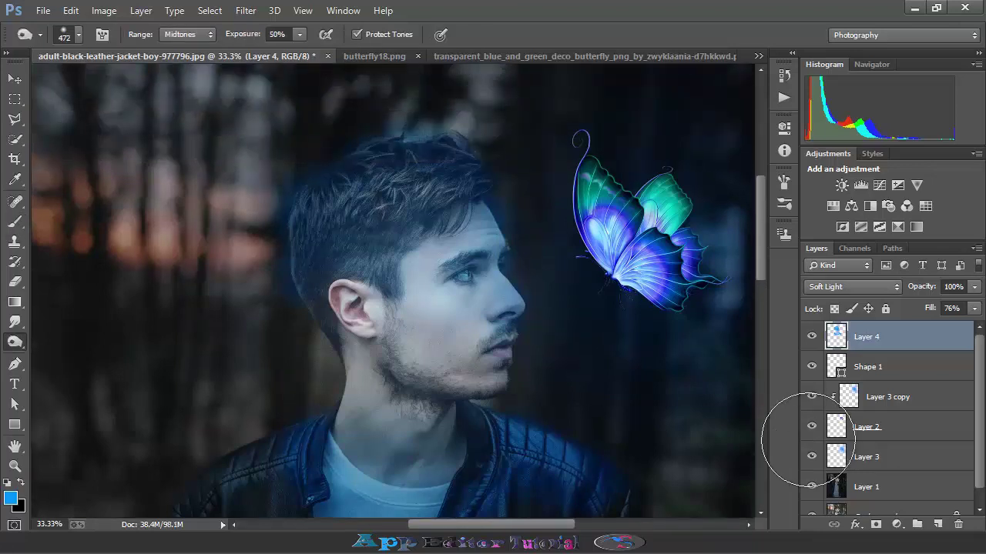
pyautogui.scroll(-5, 808, 440)
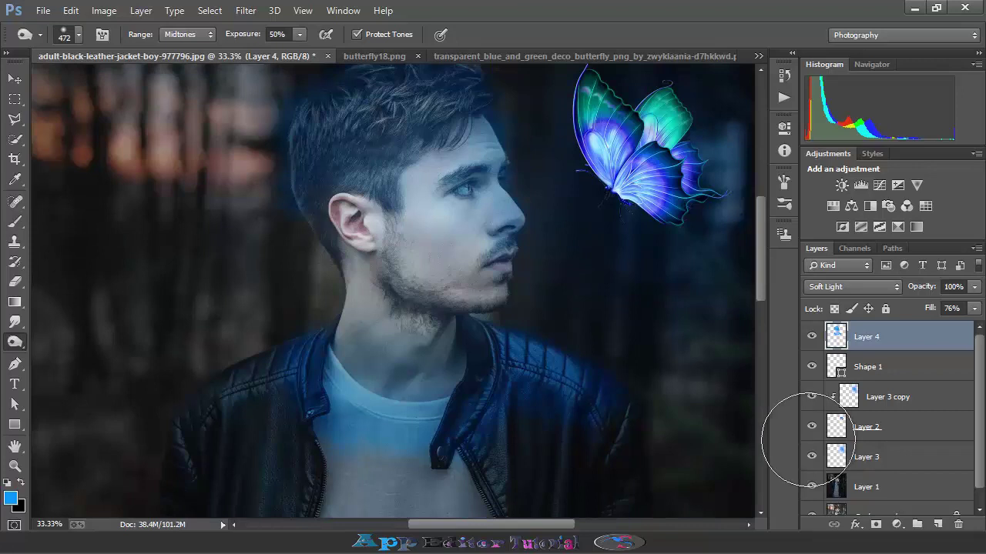
pyautogui.hotkey('alt', '[')
pyautogui.hotkey('alt', '[')
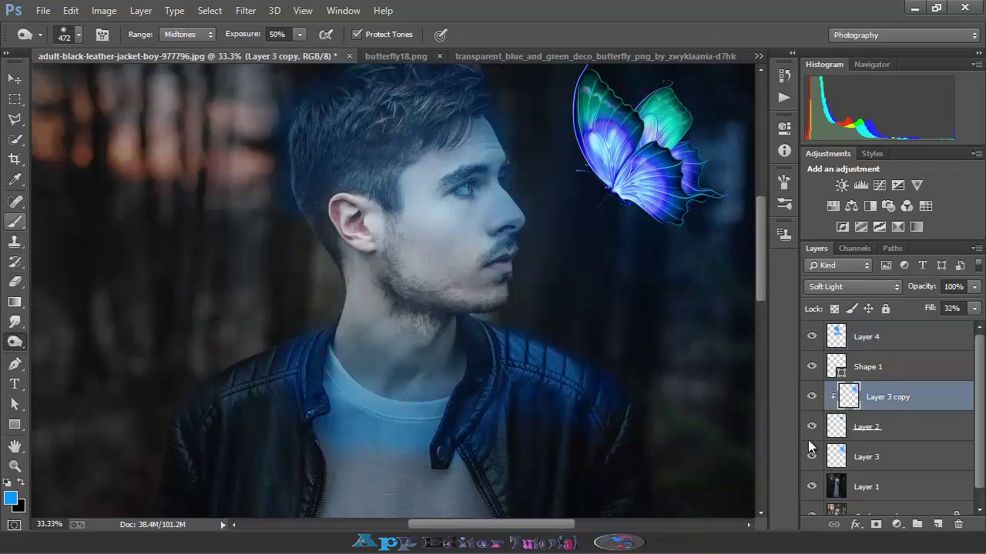
pyautogui.press('b')
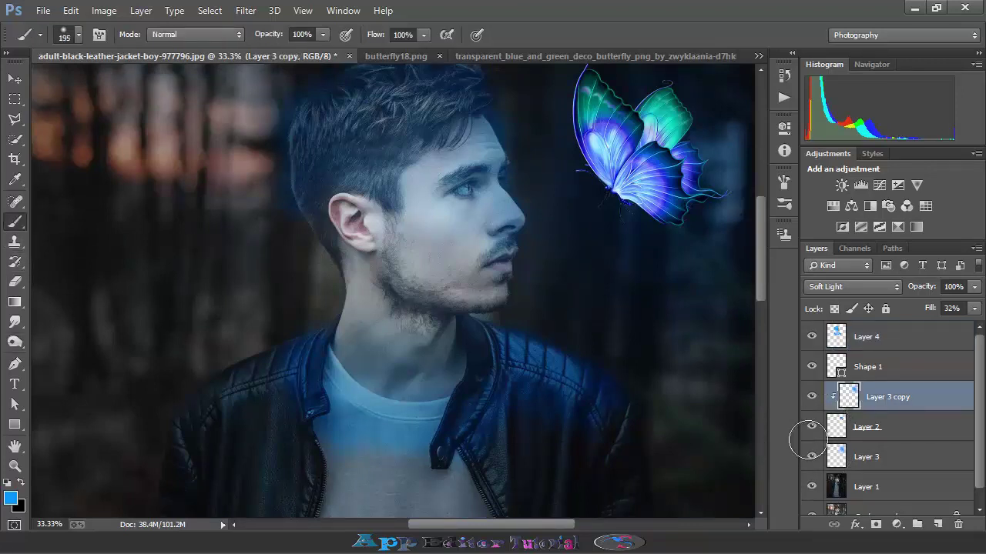
pyautogui.scroll(3, 392, 292)
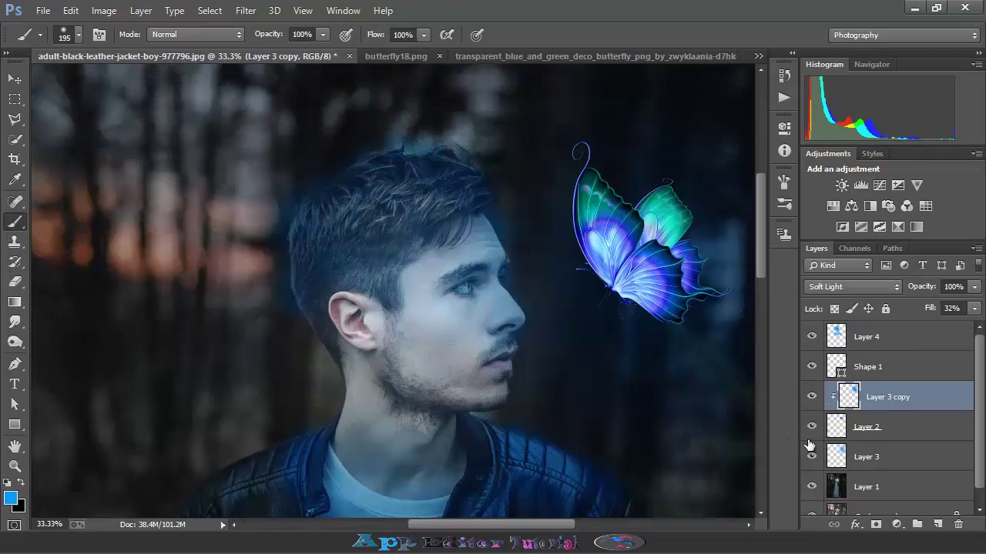
pyautogui.hotkey('alt', '[')
pyautogui.hotkey('alt', '[')
pyautogui.hotkey('alt', '.')
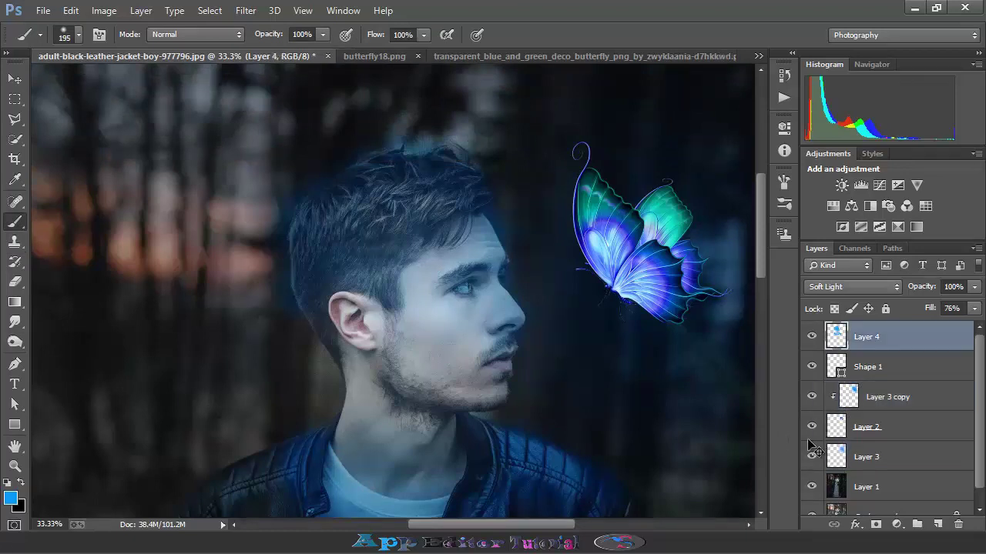
# Set the Eraser to 472 px to remove the blue band across the T-shirt chest
pyautogui.hotkey('ctrl', '-')
pyautogui.scroll(-3, 393, 291)
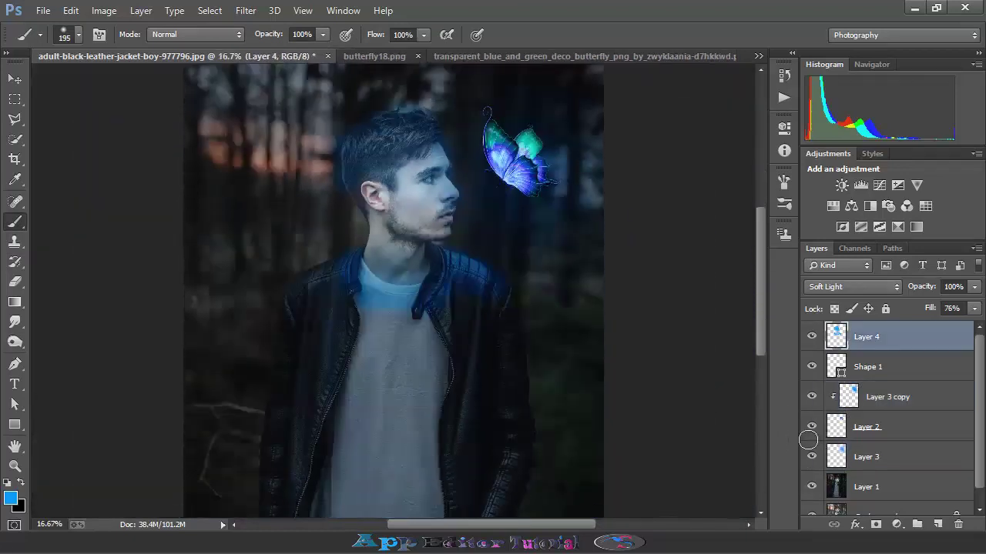
pyautogui.press('e')
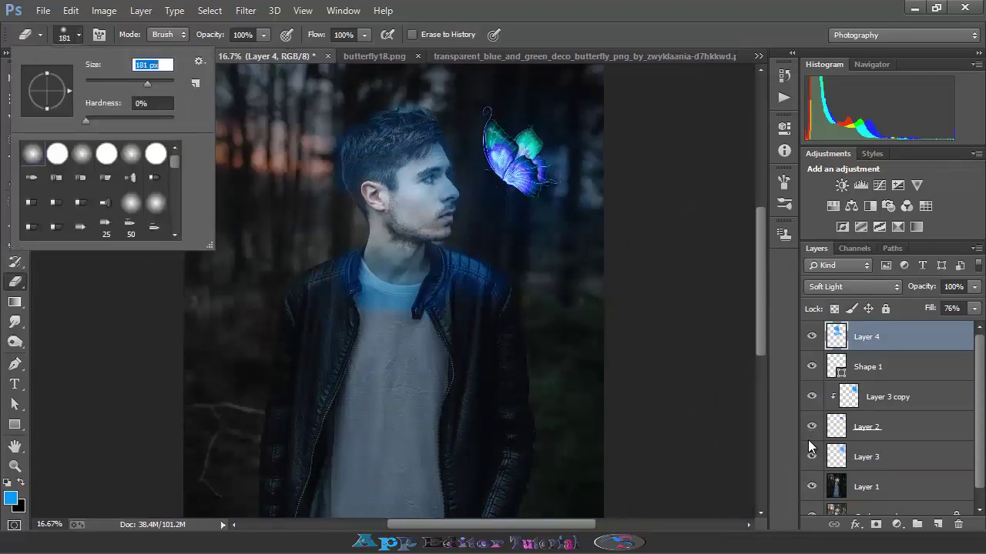
pyautogui.write('472')
pyautogui.press('Return')
pyautogui.hotkey('ctrl', '+')
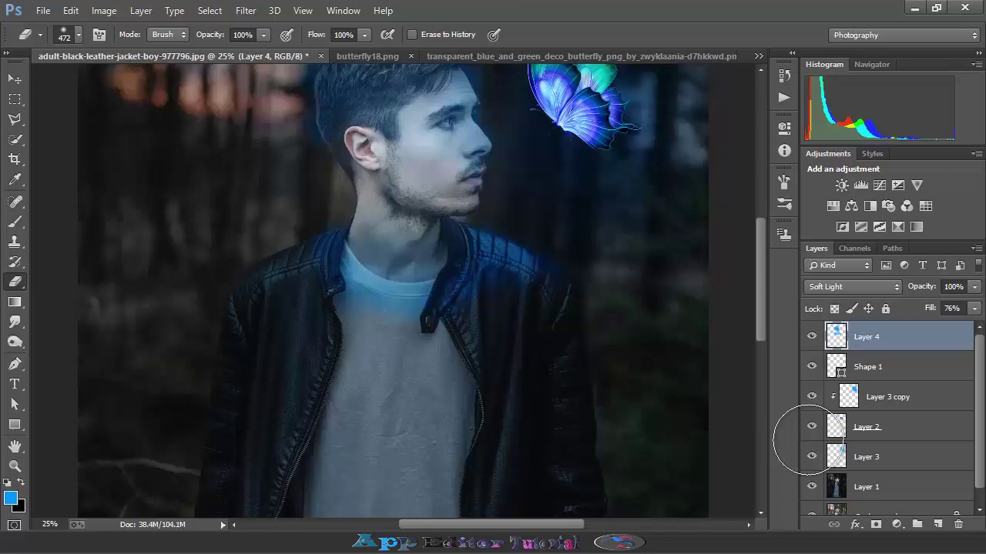
pyautogui.hotkey('ctrl', '-')
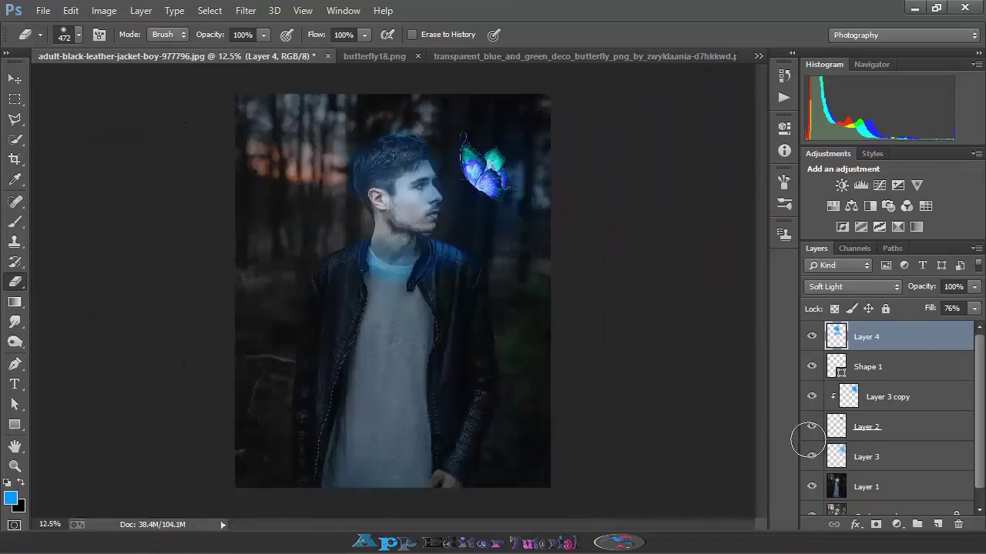
# Lower Layer 4's fill from 76% to 64% and make Layer 1 active
pyautogui.moveTo(974, 308); pyautogui.dragTo(949, 326)
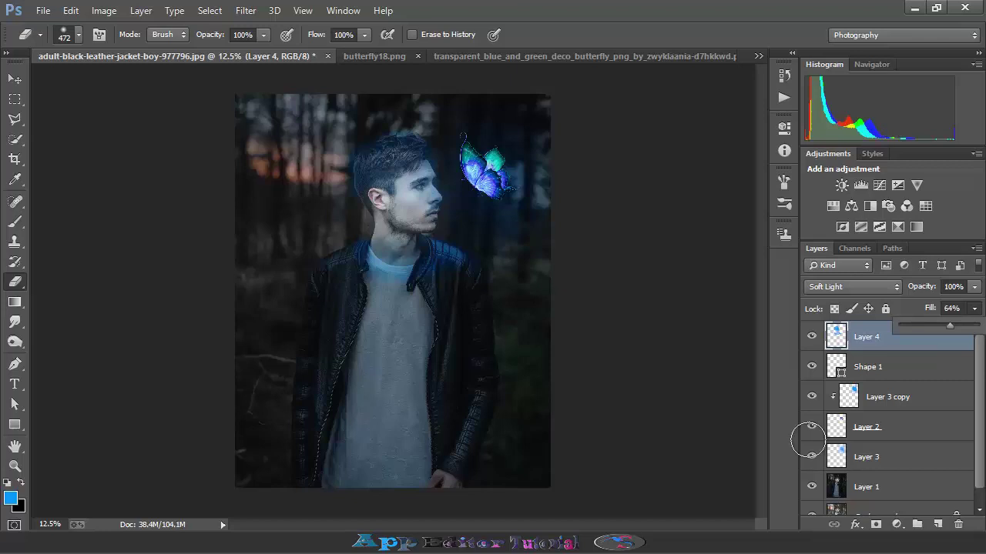
pyautogui.hotkey('ctrl', '+')
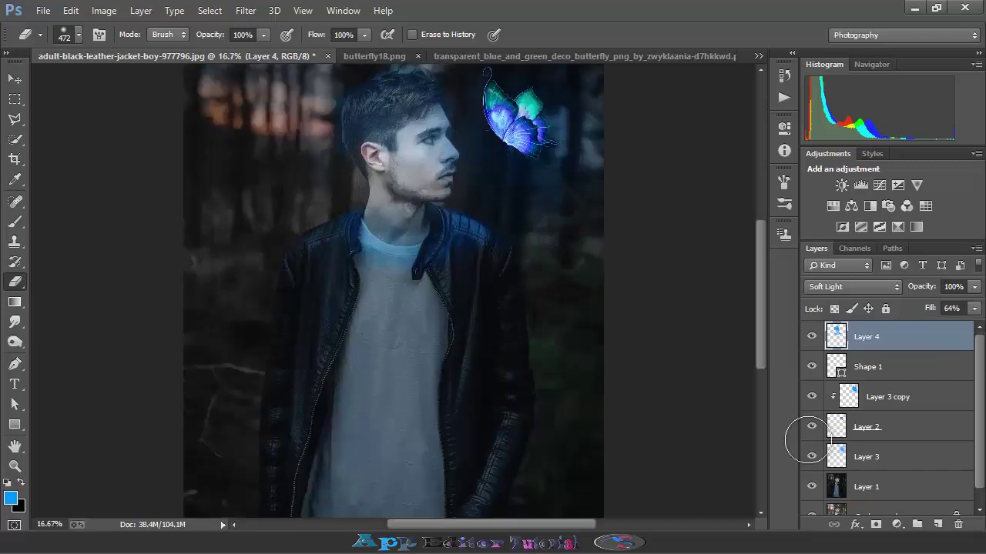
pyautogui.click(866, 486)
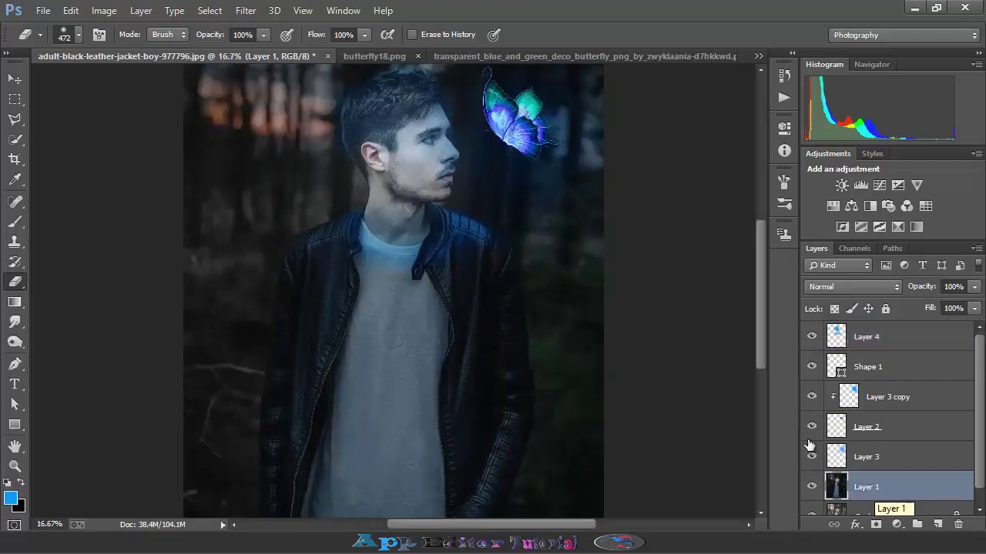
# Draw a freehand Lasso selection around the man's cheek
pyautogui.press('l')
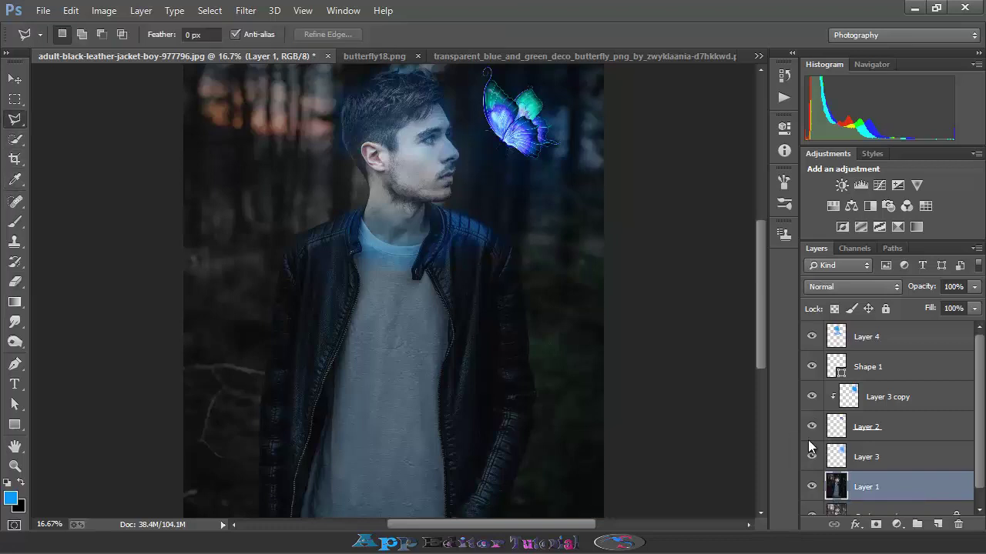
pyautogui.hotkey('shift', 'l')
pyautogui.hotkey('shift', 'l')
pyautogui.hotkey('ctrl', '+')
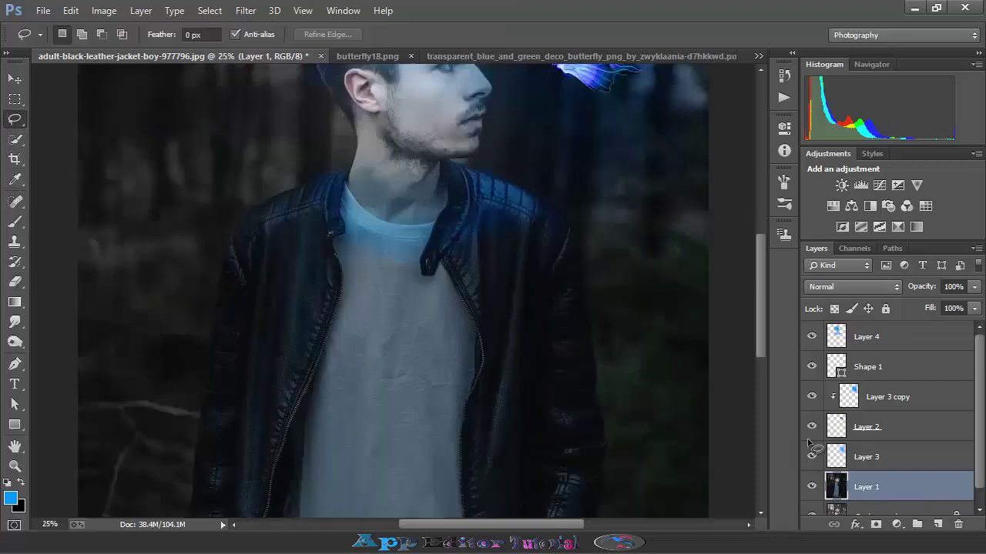
pyautogui.hotkey('ctrl', '+')
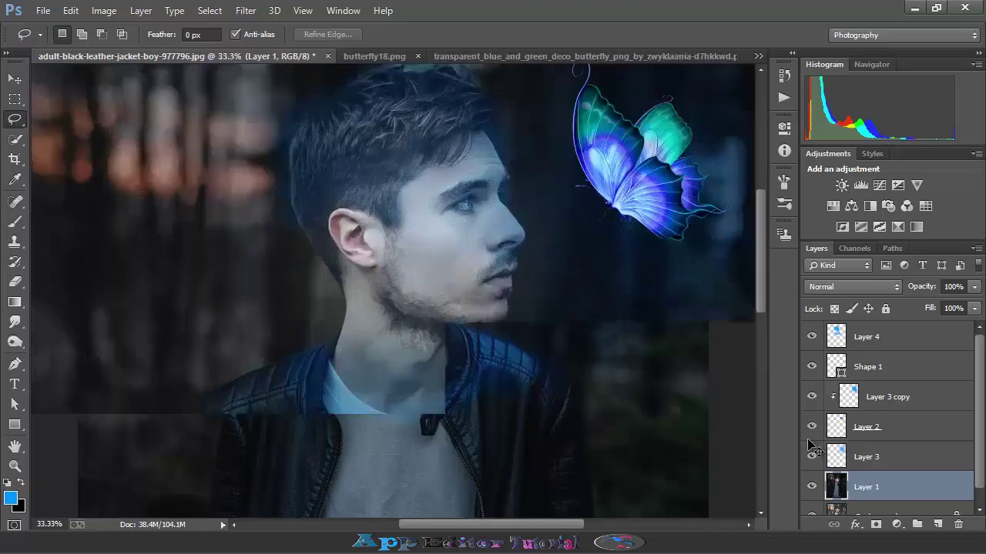
pyautogui.moveTo(406, 181)
pyautogui.mouseDown()
pyautogui.moveTo(417, 262)
pyautogui.moveTo(465, 275)
pyautogui.moveTo(433, 203)
pyautogui.moveTo(408, 182)
pyautogui.mouseUp()
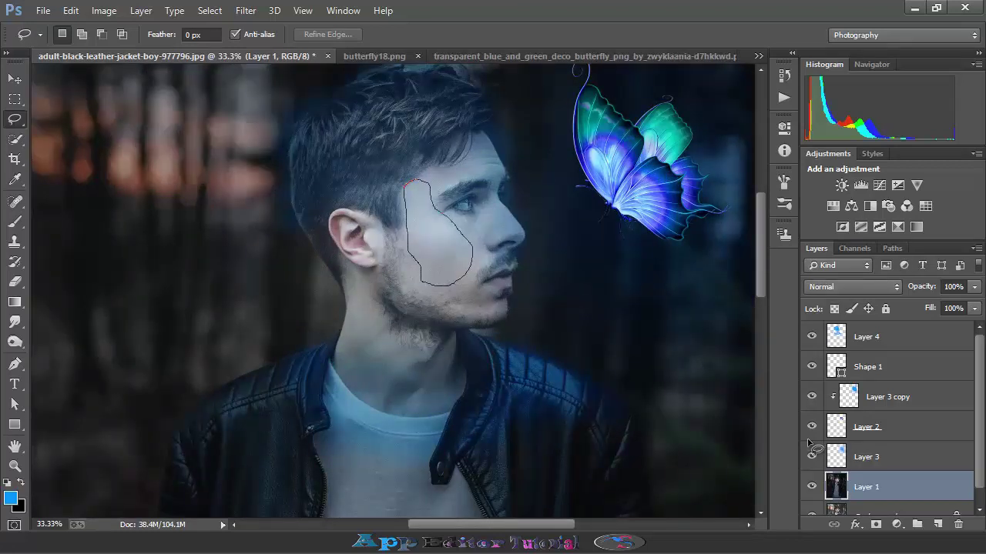
# Feather the cheek selection by 5 px and add a Color Balance adjustment layer
pyautogui.rightClick(442, 206)
pyautogui.click(473, 249)
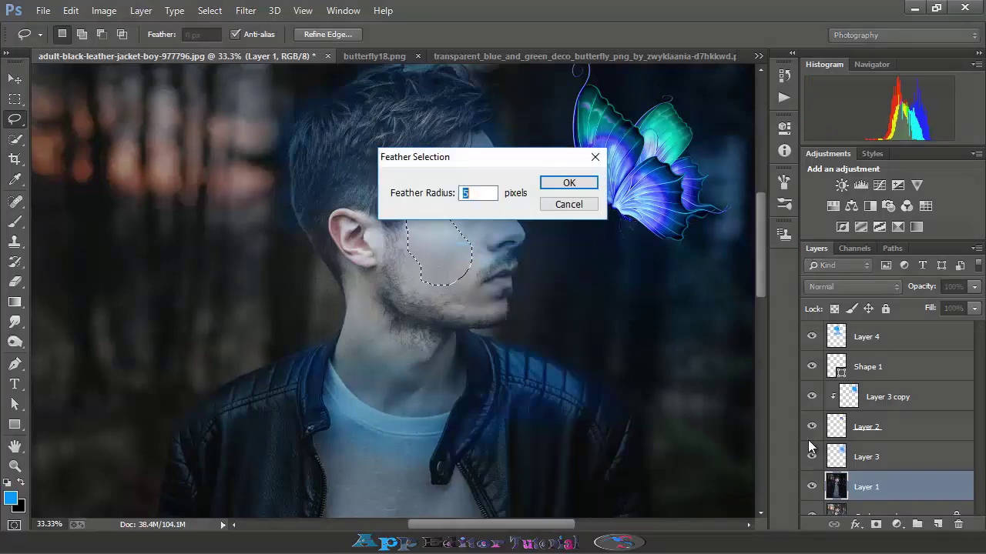
pyautogui.press('Return')
pyautogui.click(896, 525)
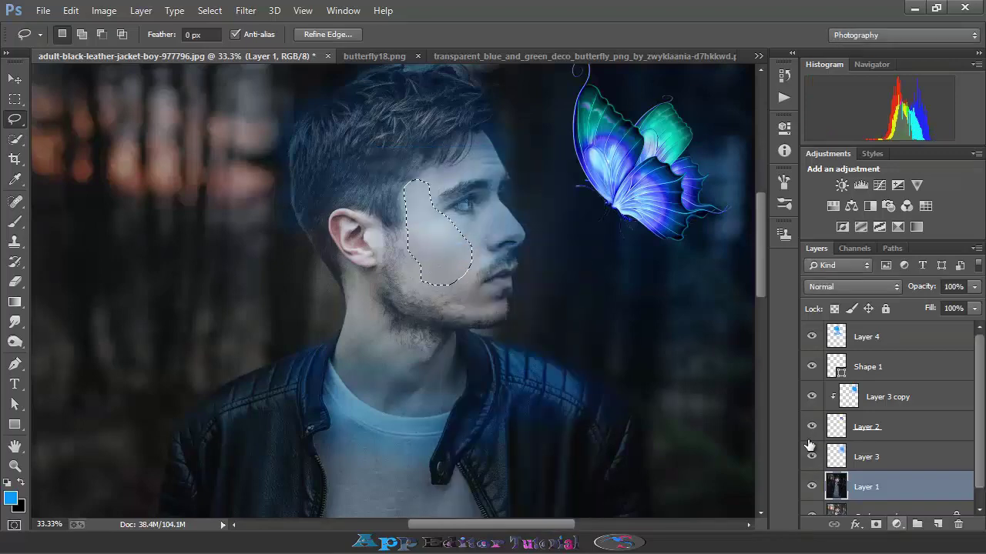
pyautogui.click(847, 347)
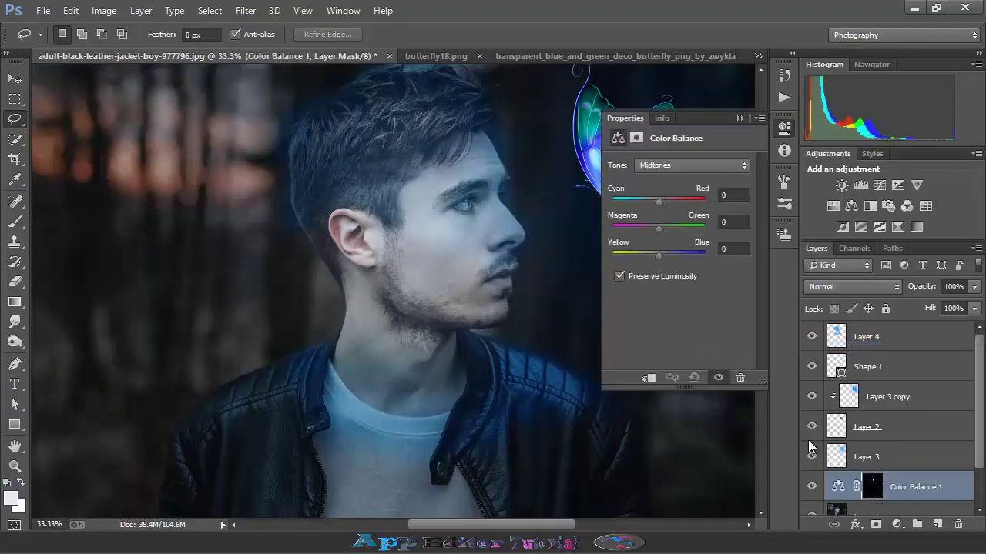
# Set the cheek's Color Balance midtones to Cyan-Red -13 and Yellow-Blue +15, then review the face
pyautogui.moveTo(658, 255); pyautogui.dragTo(666, 255)
pyautogui.moveTo(659, 200); pyautogui.dragTo(652, 201)
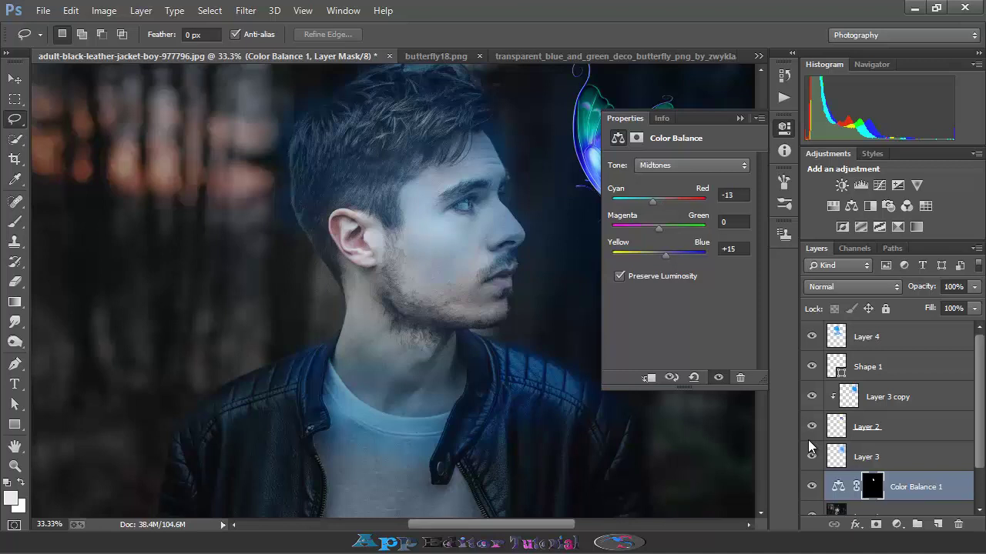
pyautogui.click(784, 127)
pyautogui.hotkey('ctrl', '+')
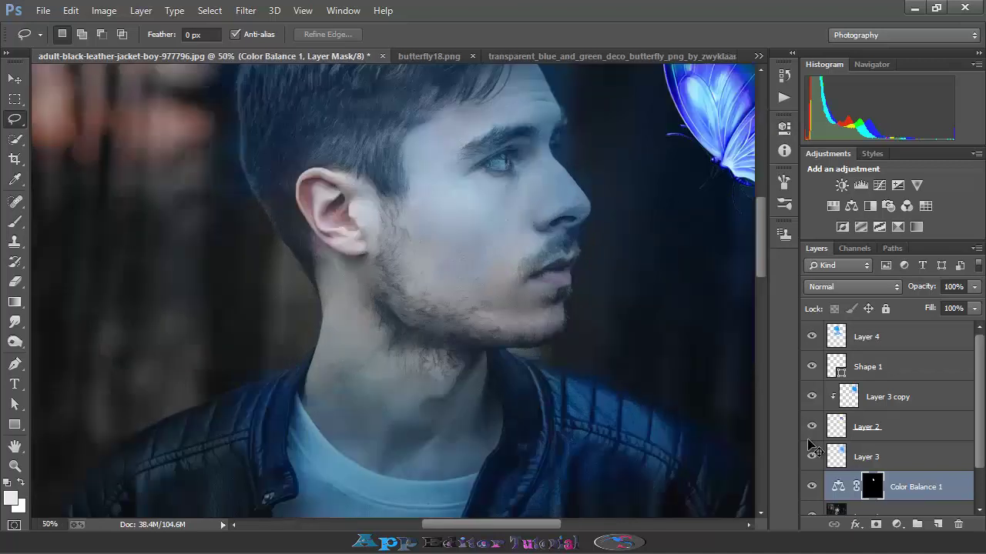
pyautogui.hotkey('ctrl', '+')
pyautogui.hotkey('ctrl', '-')
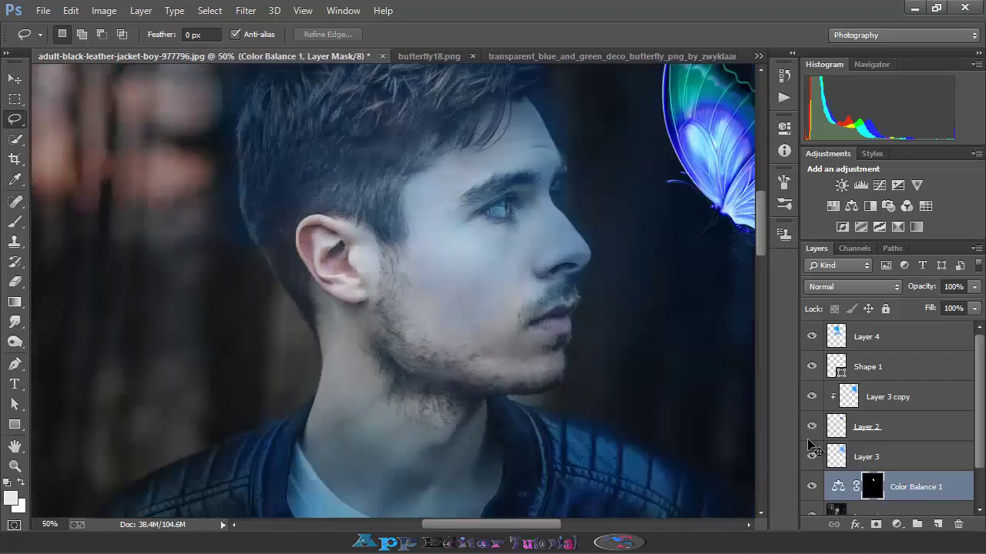
pyautogui.hotkey('ctrl', '-')
pyautogui.hotkey('ctrl', '-')
pyautogui.hotkey('ctrl', '-')
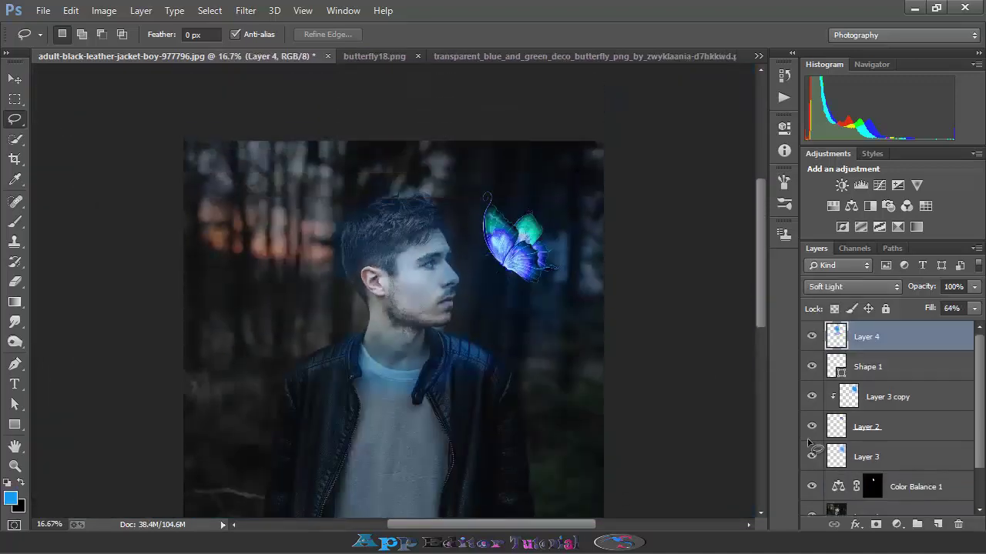
# Zoom in on the man's face, then zoom out to view the finished blue-lit forest portrait
pyautogui.hotkey('ctrl', '+')
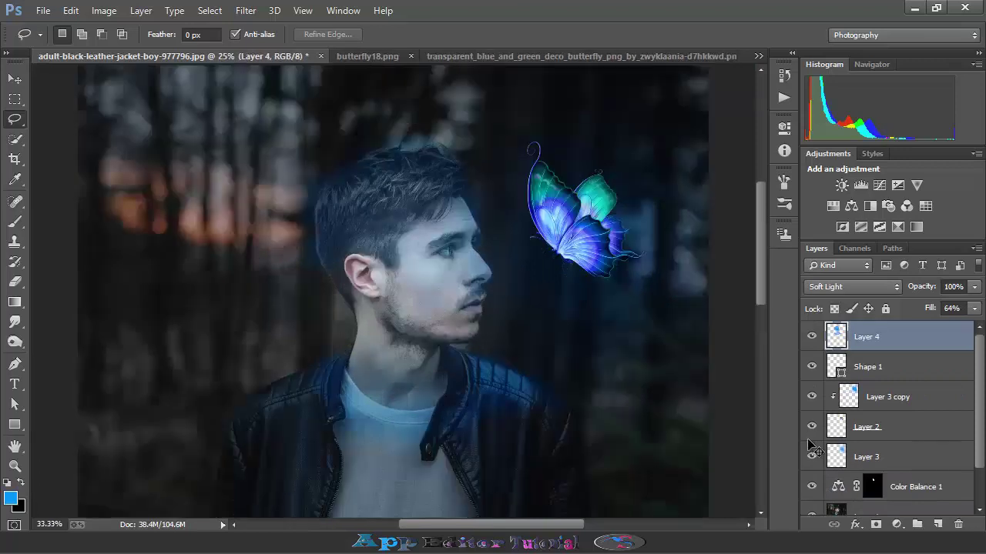
pyautogui.hotkey('ctrl', '+')
pyautogui.press('b')
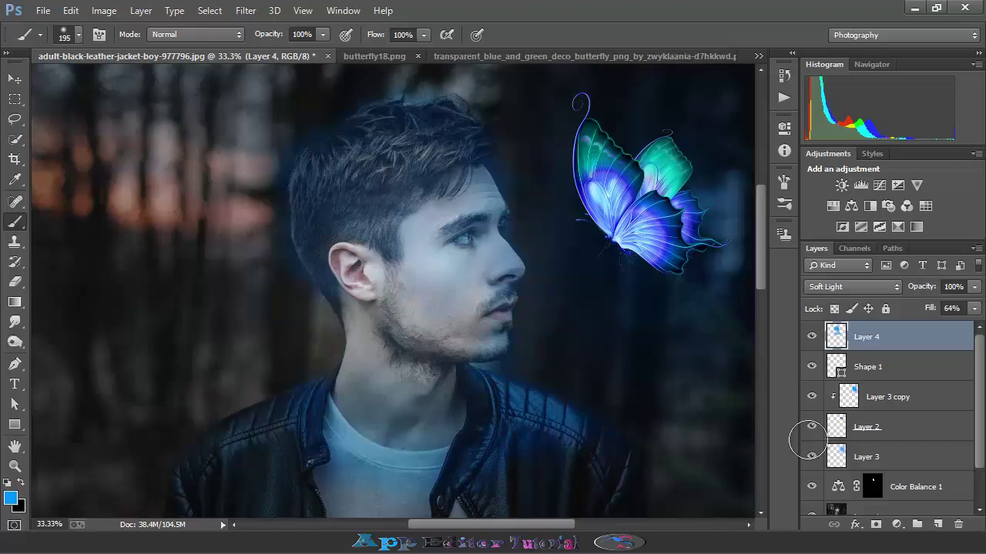
pyautogui.hotkey('ctrl', '-')
pyautogui.hotkey('ctrl', '-')
pyautogui.hotkey('ctrl', '-')
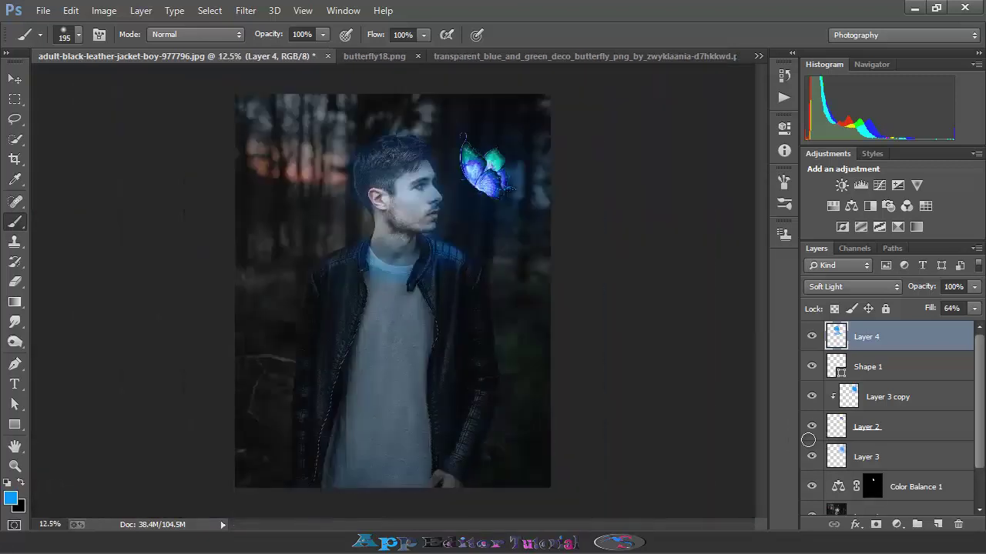